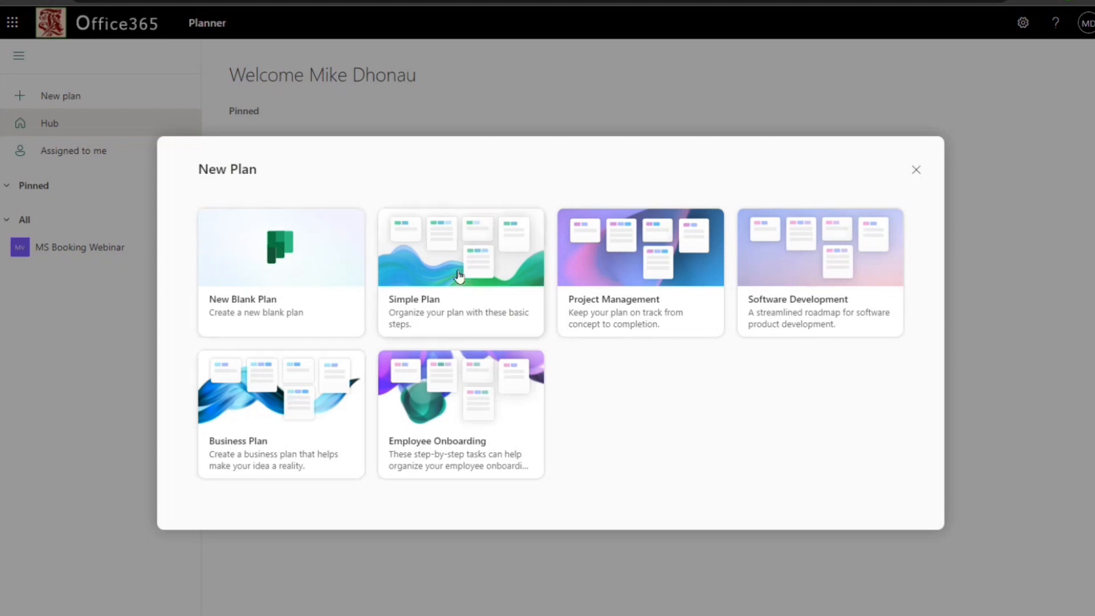
- Create a blank plan titled "MS Visio Webinar" in the existing Webinar Planning Team group
left_click(281, 297)
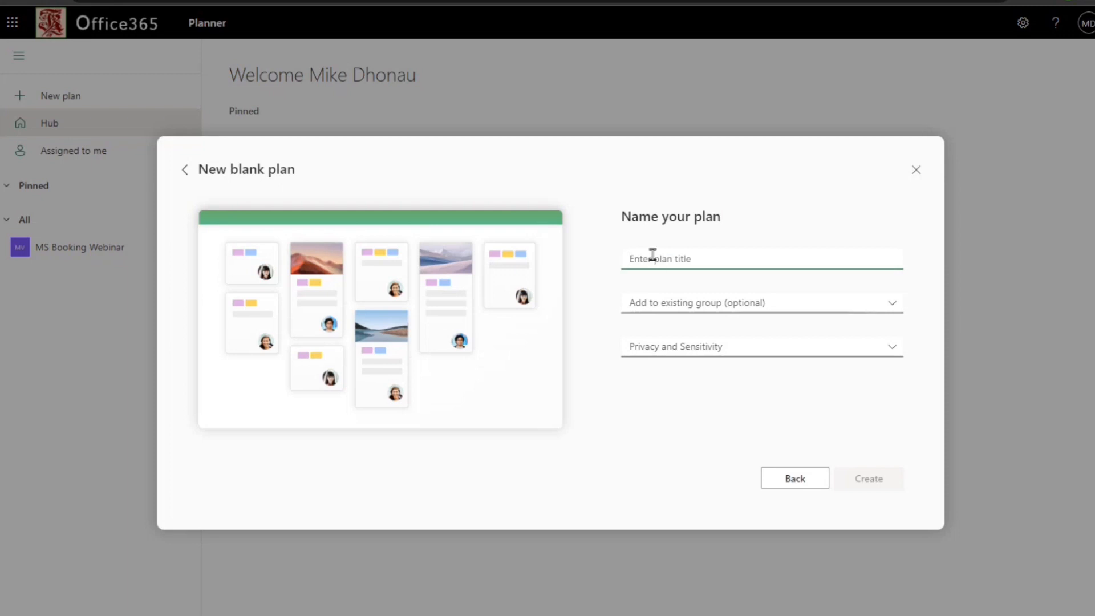
type("MS")
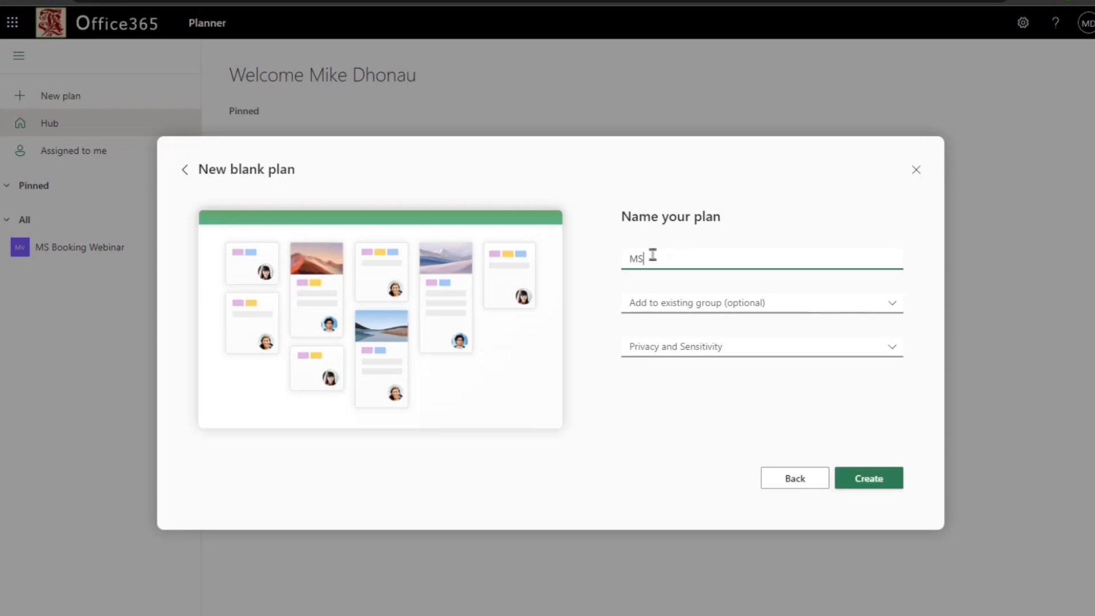
type(" Visio Webinar")
left_click(801, 303)
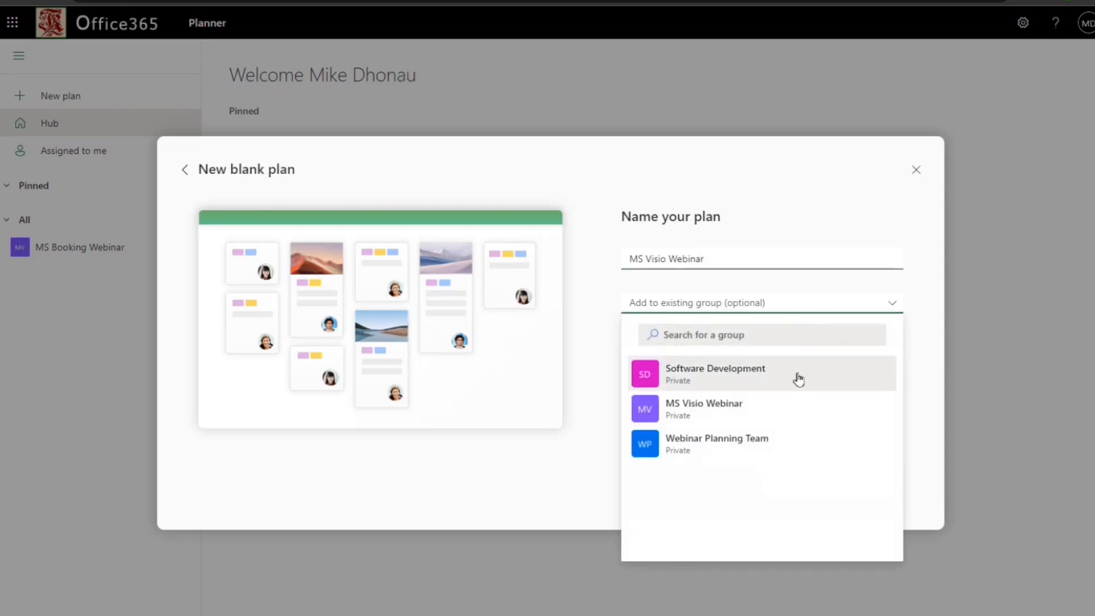
left_click(789, 449)
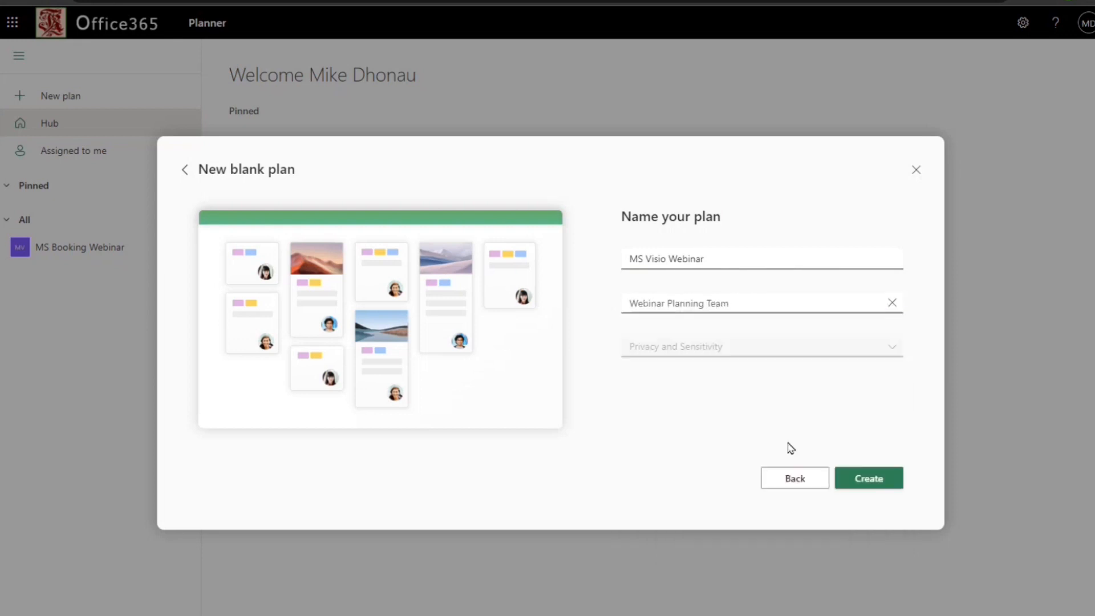
left_click(871, 482)
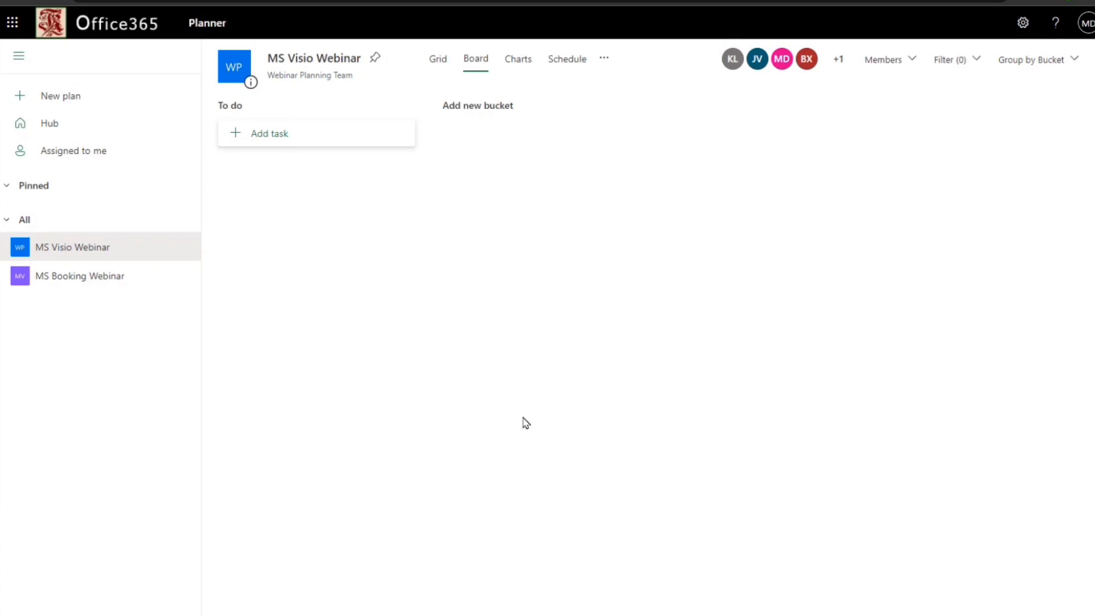
- Add a "Write a script" task to the To do bucket, due 06/01 and assigned to yourself
left_click(287, 137)
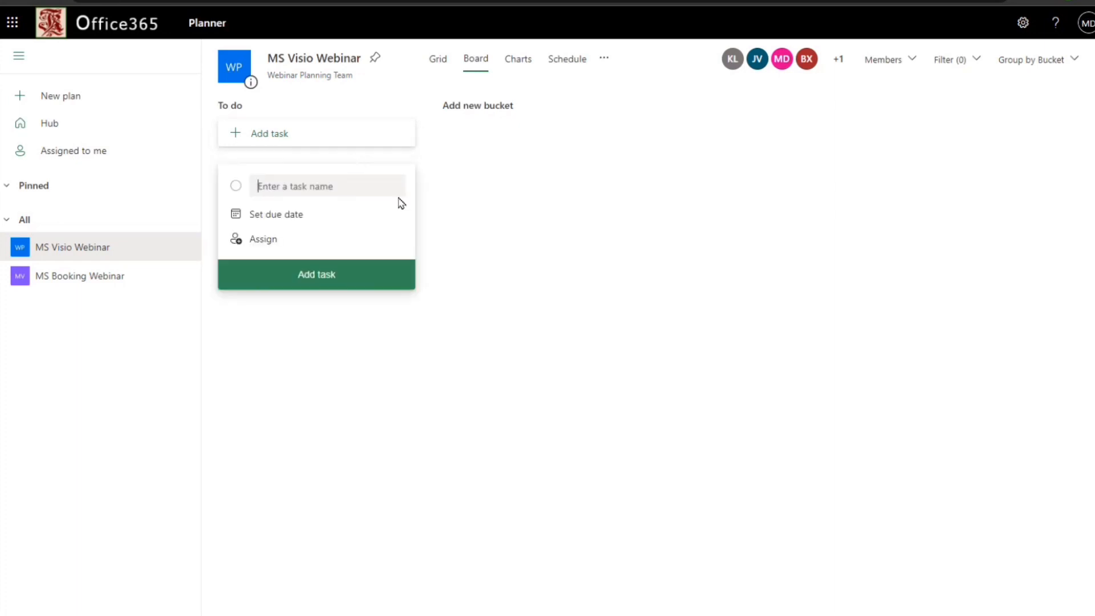
type("Wi")
type("ite ")
type("firs")
type(" script")
left_click(297, 216)
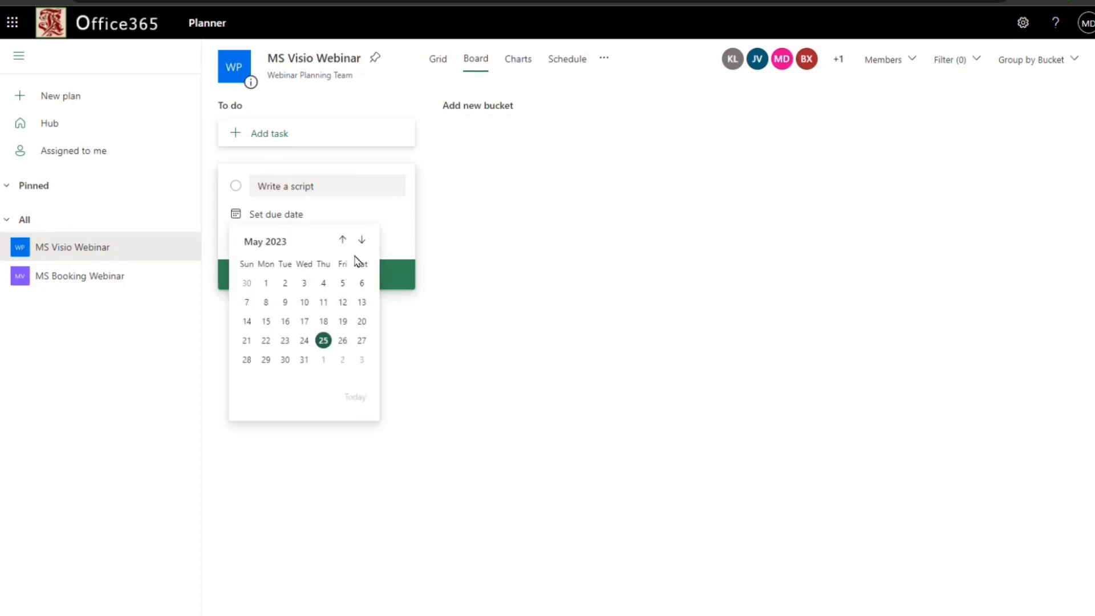
left_click(322, 360)
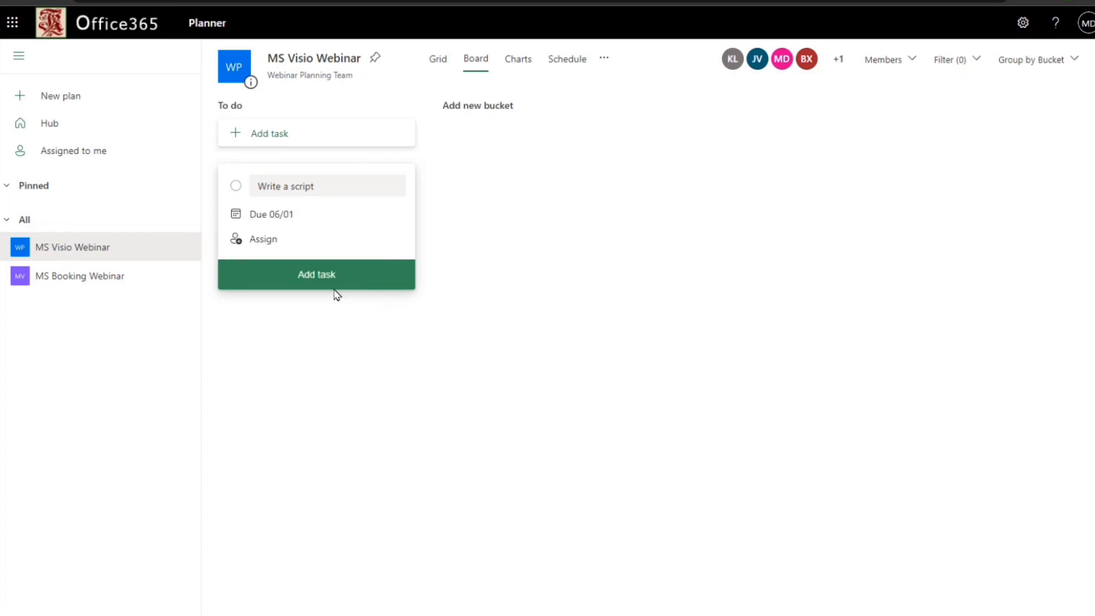
left_click(260, 245)
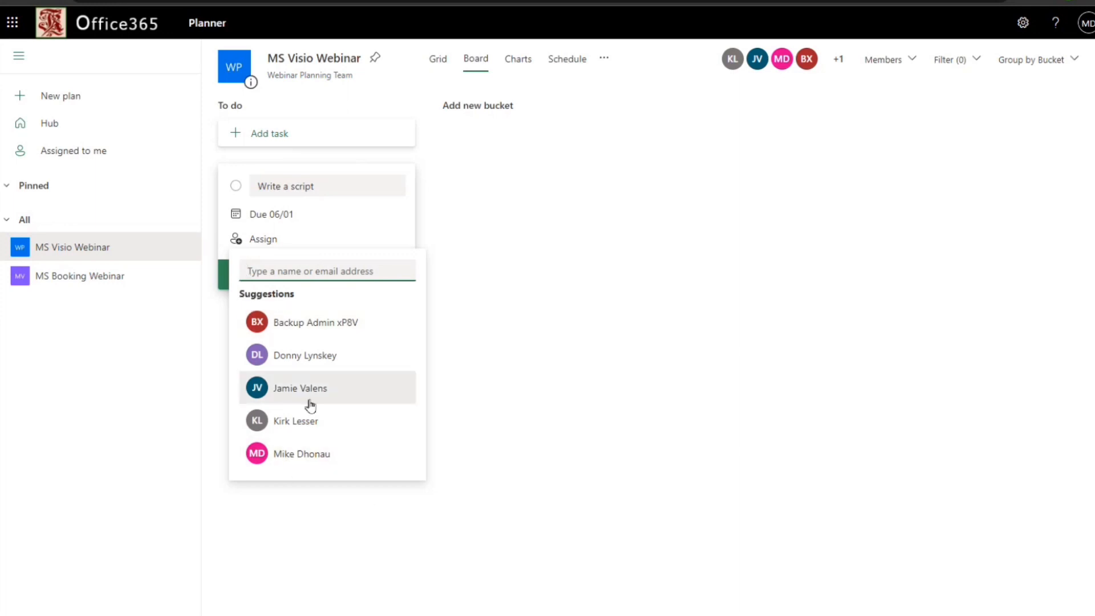
left_click(324, 457)
left_click(704, 335)
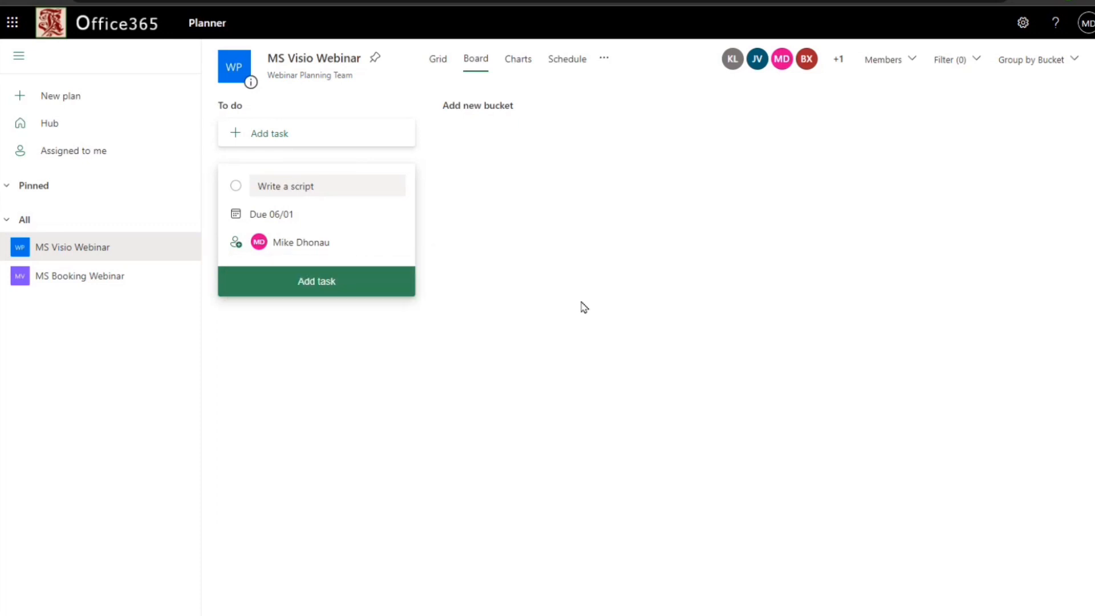
left_click(258, 288)
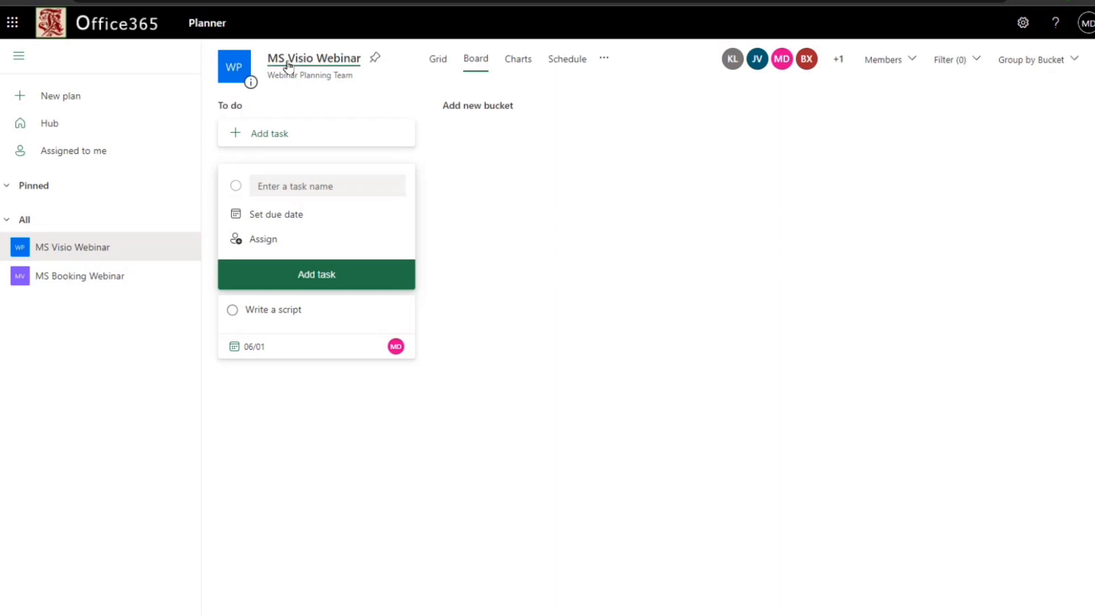
- Rename the To do bucket as "Content"
left_click(245, 106)
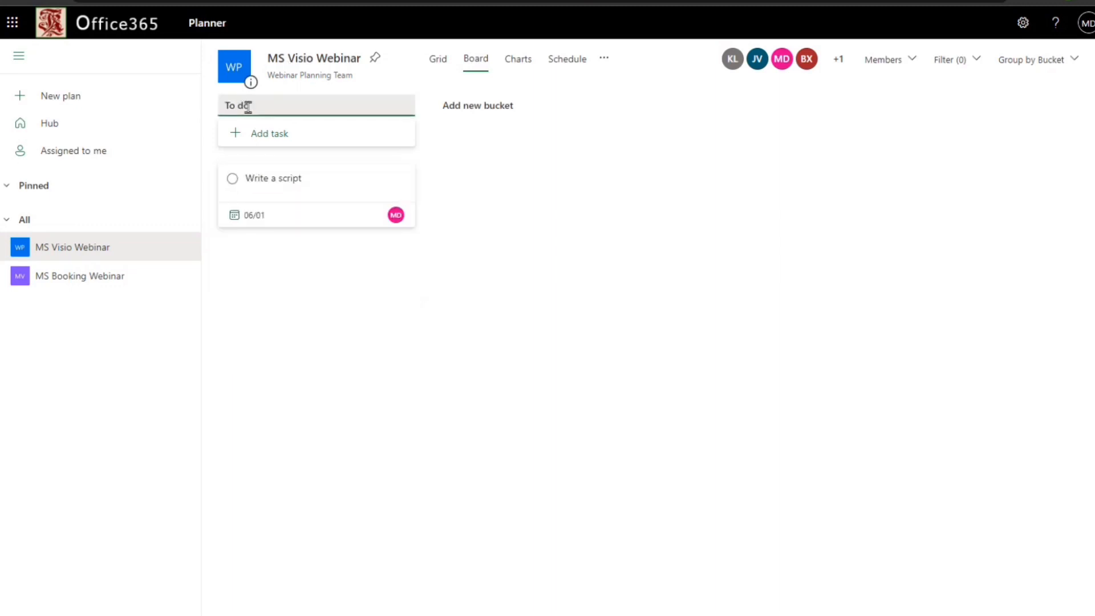
triple_click(247, 106)
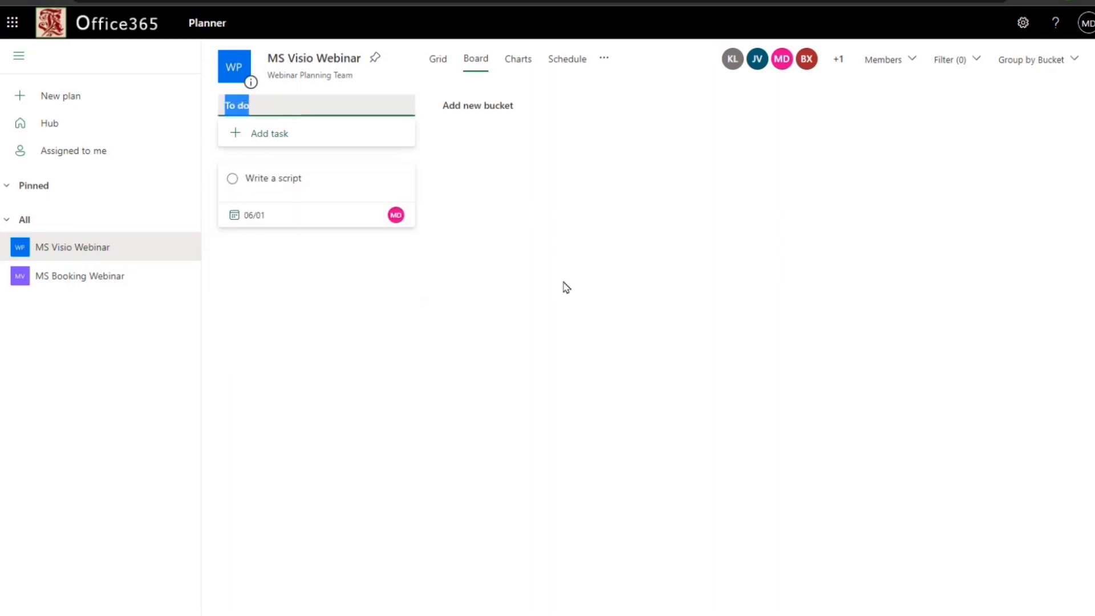
type("Content")
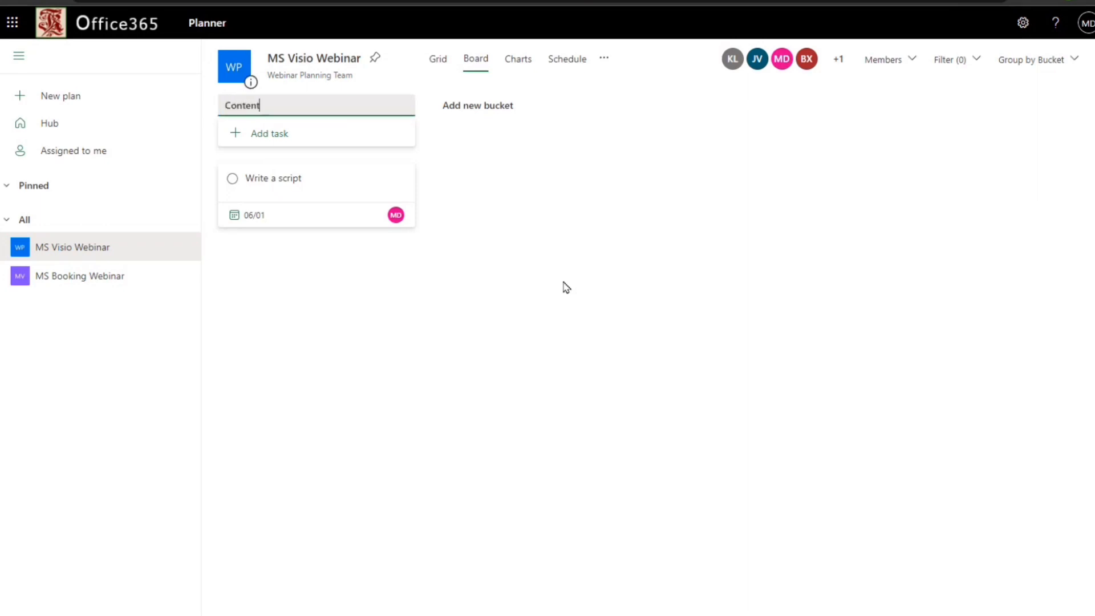
key("Return")
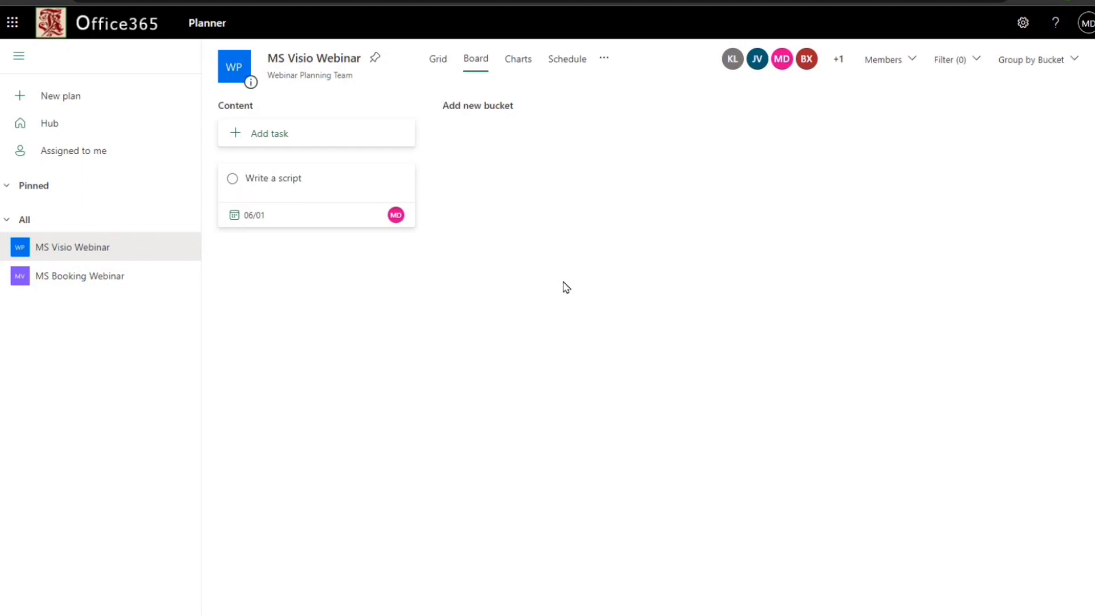
- Add a second bucket named "Promotion" to the board
left_click(477, 115)
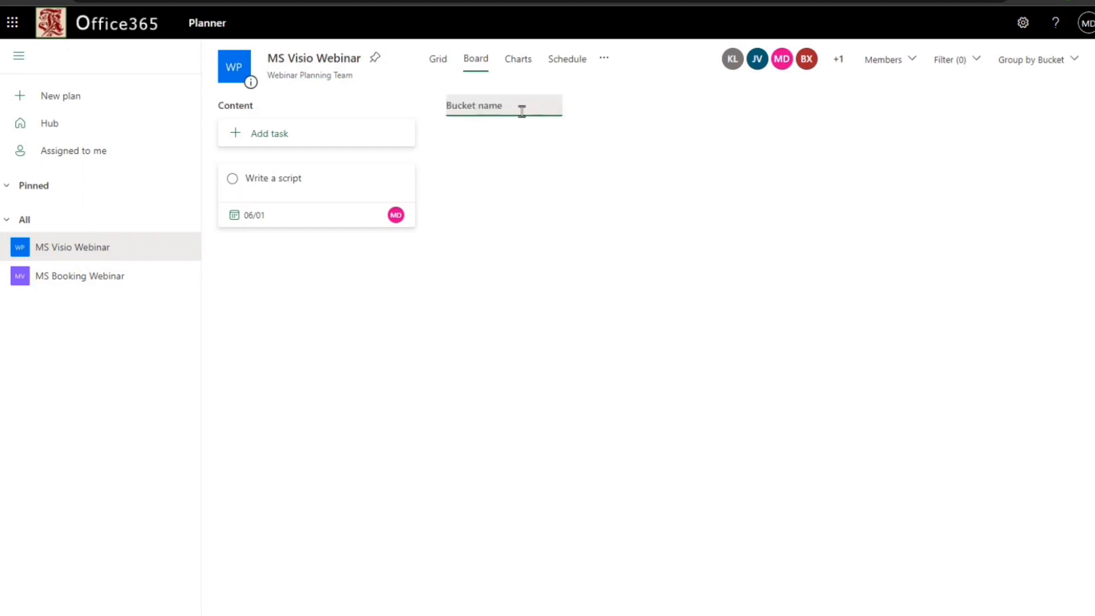
type("Promotion")
key("Return")
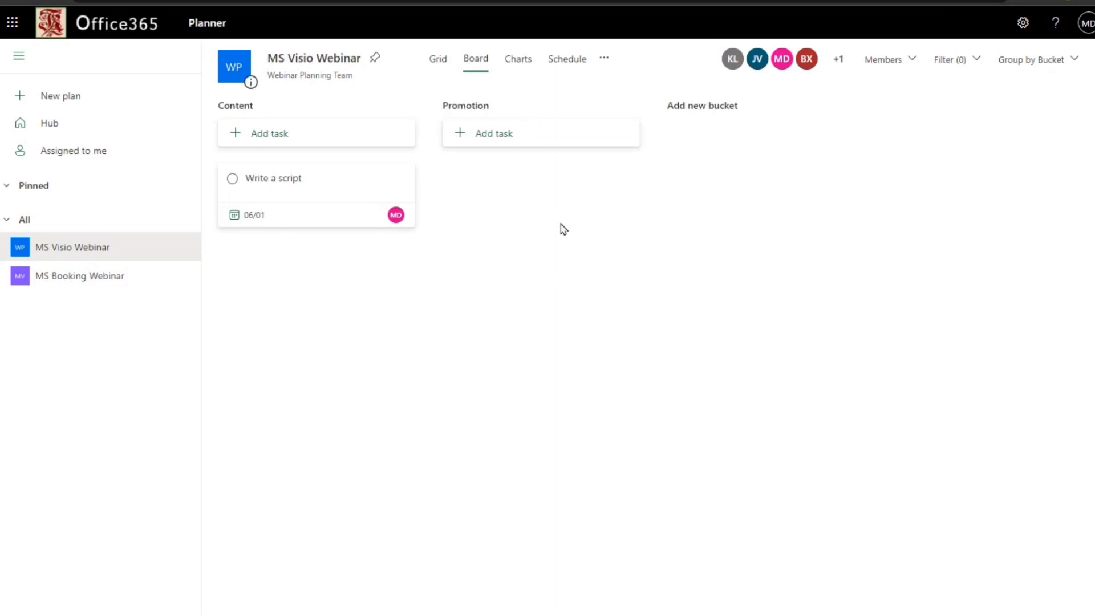
- Add a task named "Write Invite Email" to the Promotion bucket
left_click(525, 148)
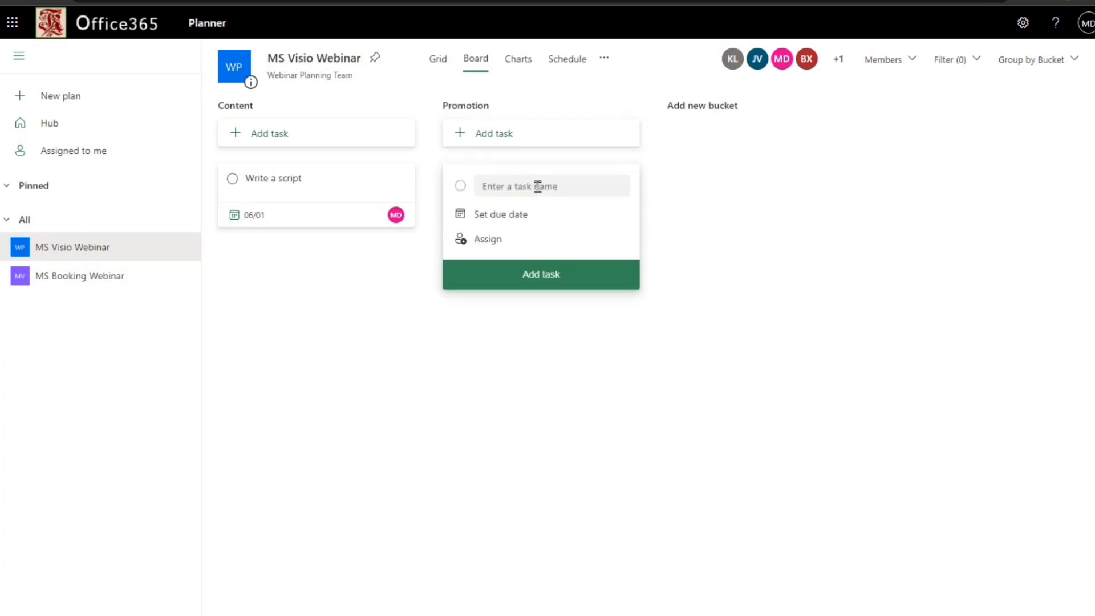
type("Draft an inv")
key("BackSpace")
key("BackSpace")
key("BackSpace")
key("BackSpace")
key("BackSpace")
key("BackSpace")
key("BackSpace")
key("BackSpace")
key("BackSpace")
key("BackSpace")
key("BackSpace")
key("BackSpace")
type("Writv")
key("BackSpace")
type("e Invite Email")
key("Return")
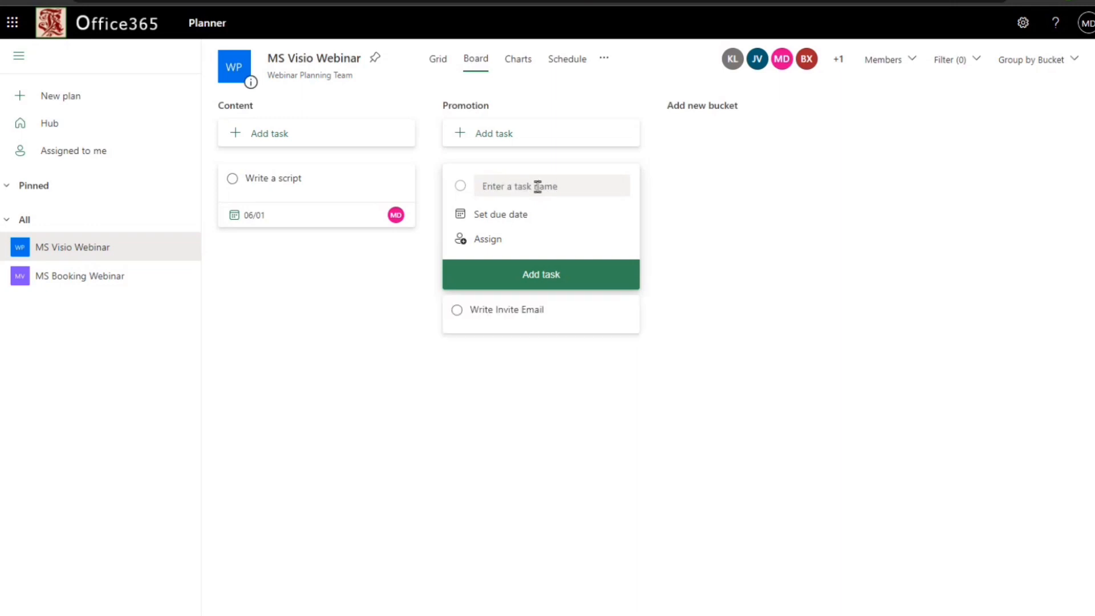
left_click(496, 240)
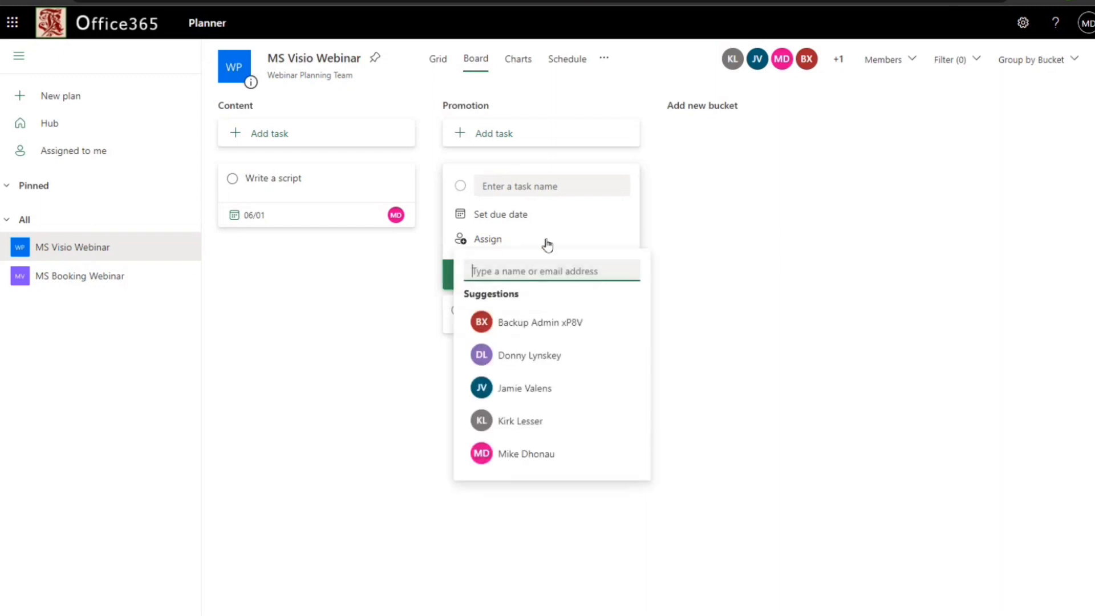
left_click(537, 394)
left_click(821, 222)
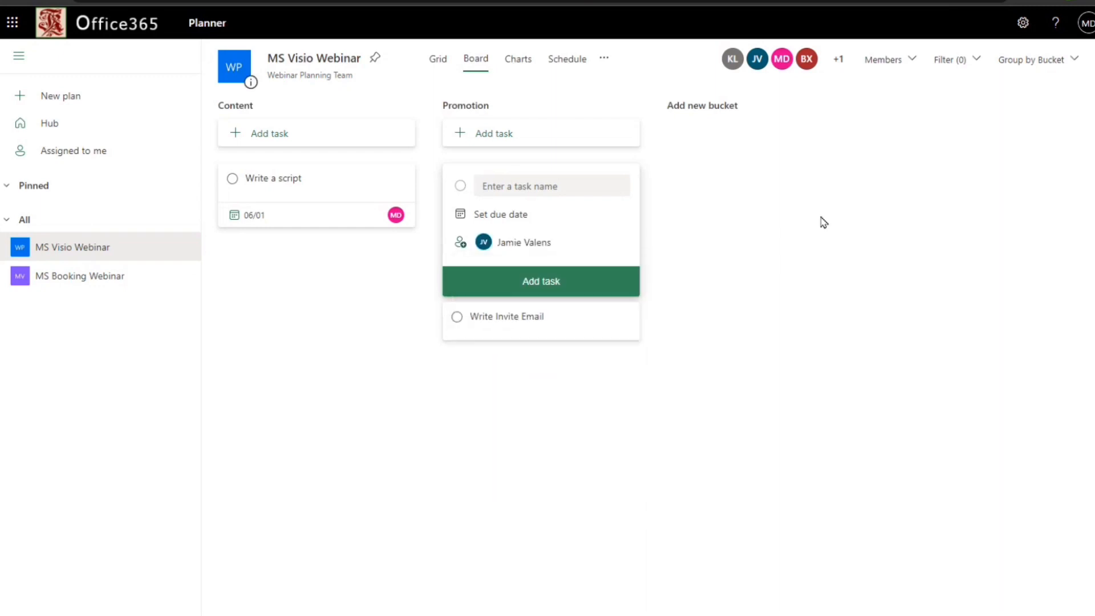
left_click(509, 213)
left_click(756, 207)
left_click(532, 245)
left_click(720, 258)
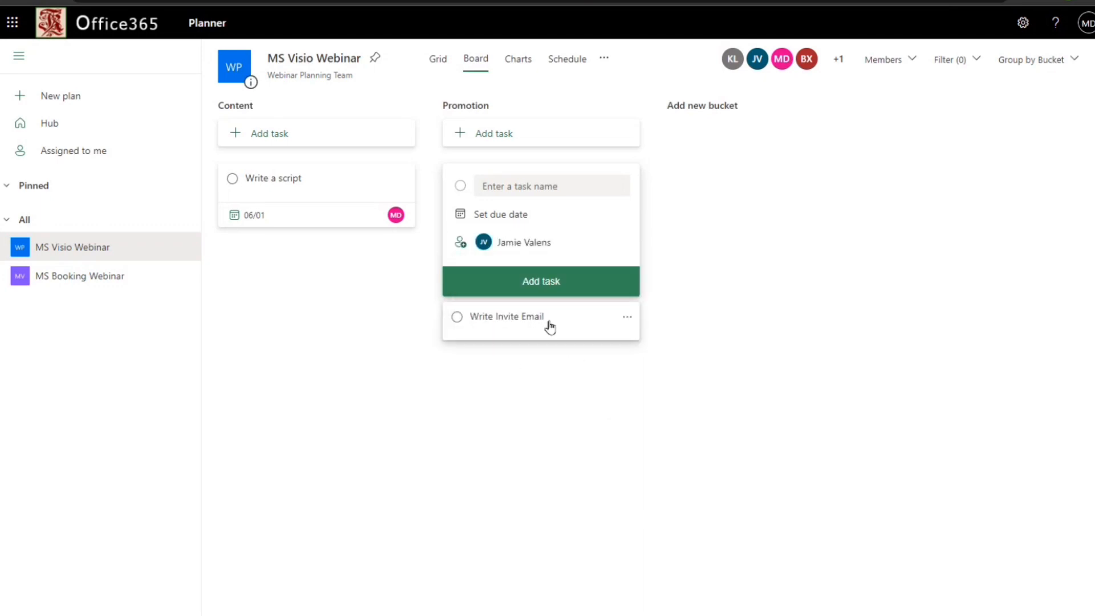
left_click(548, 323)
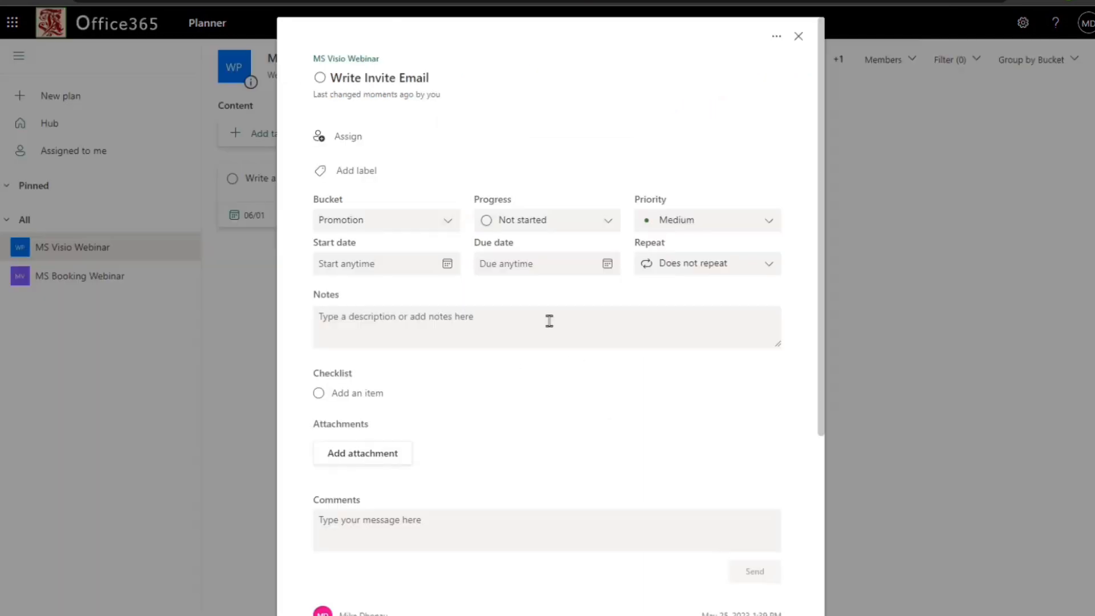
left_click(799, 36)
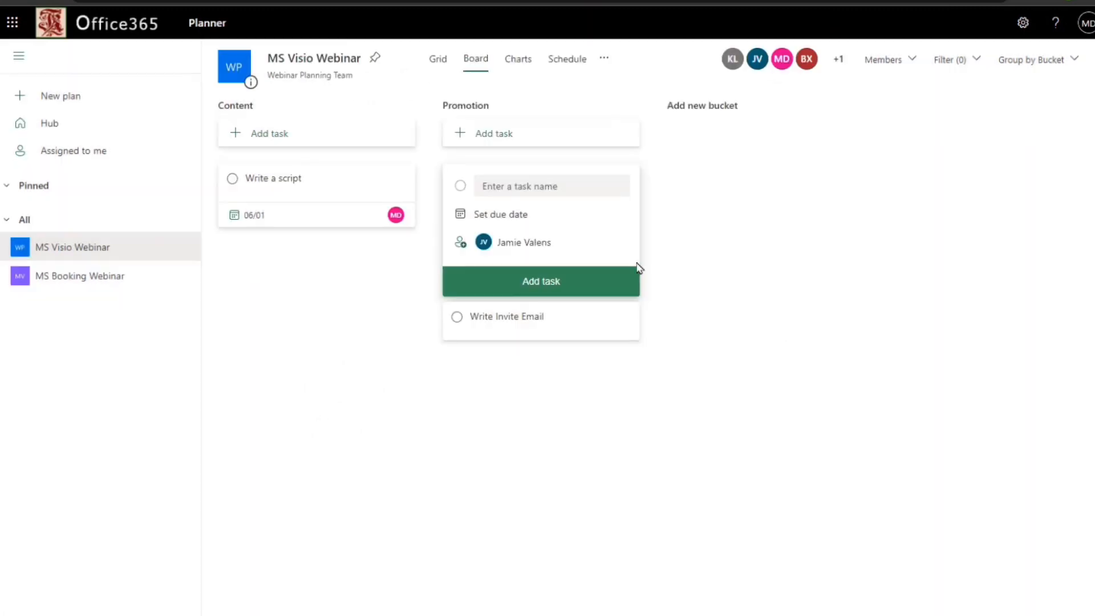
- Assign the Write Invite Email task to another team member and set its due date to 06/06/2023
left_click(565, 323)
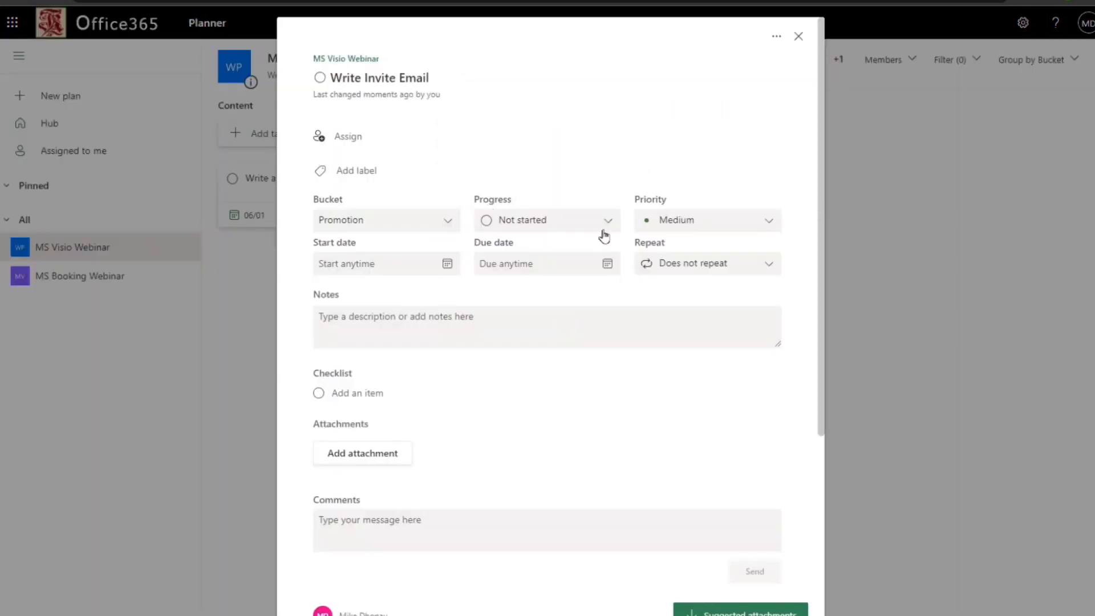
left_click(342, 135)
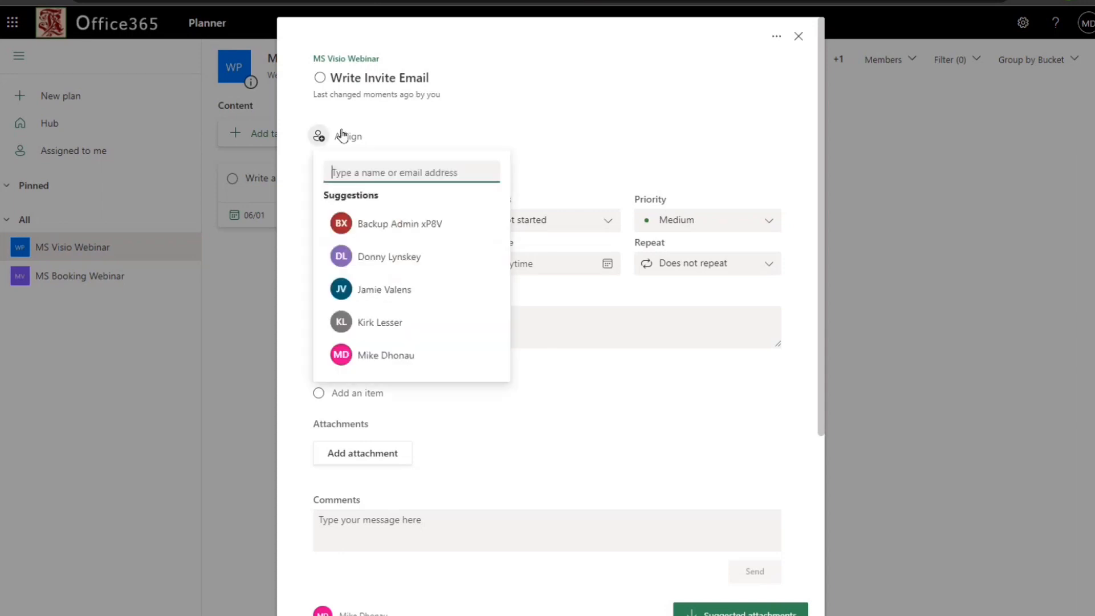
left_click(396, 302)
left_click(655, 440)
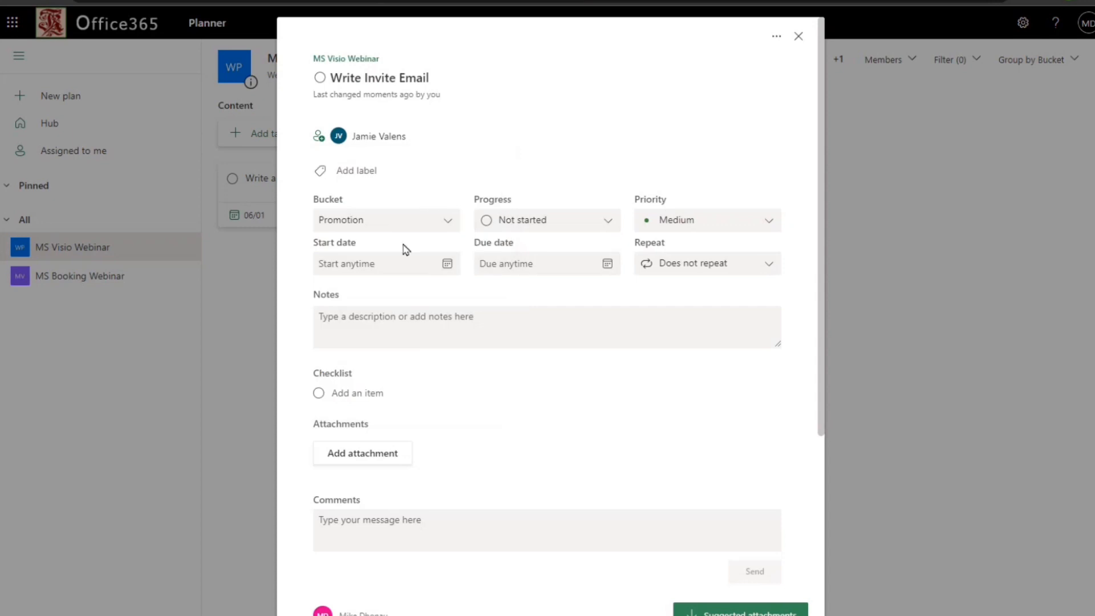
left_click(541, 265)
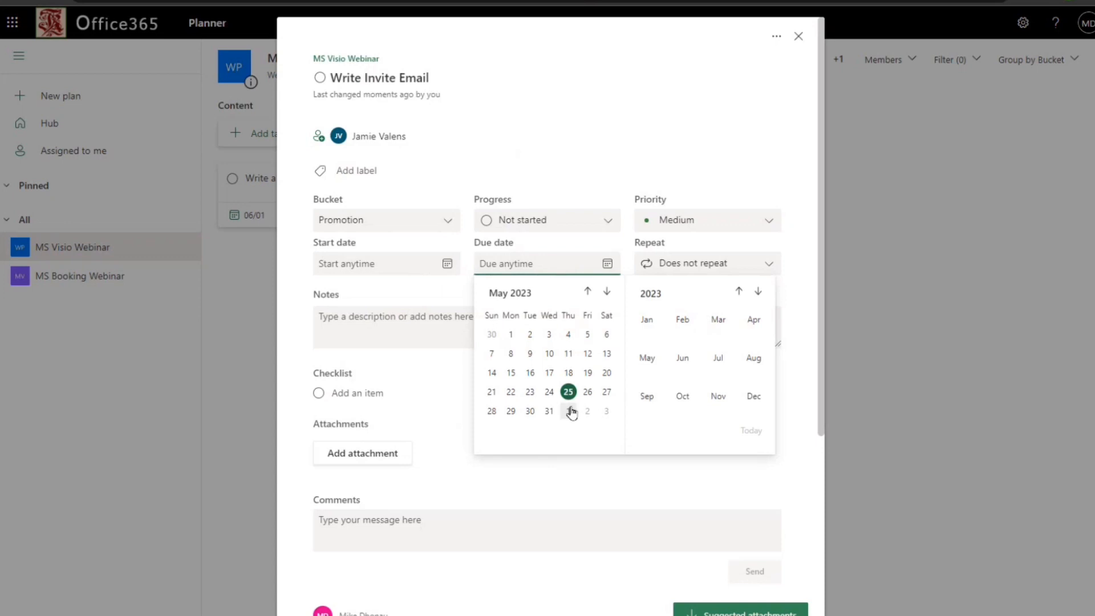
left_click(606, 302)
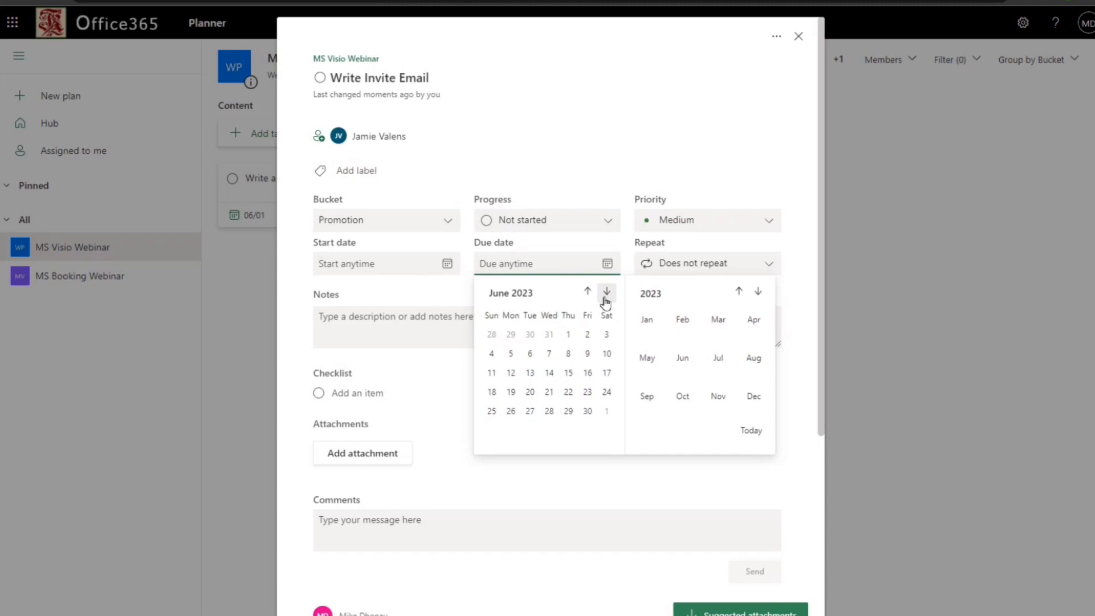
left_click(530, 354)
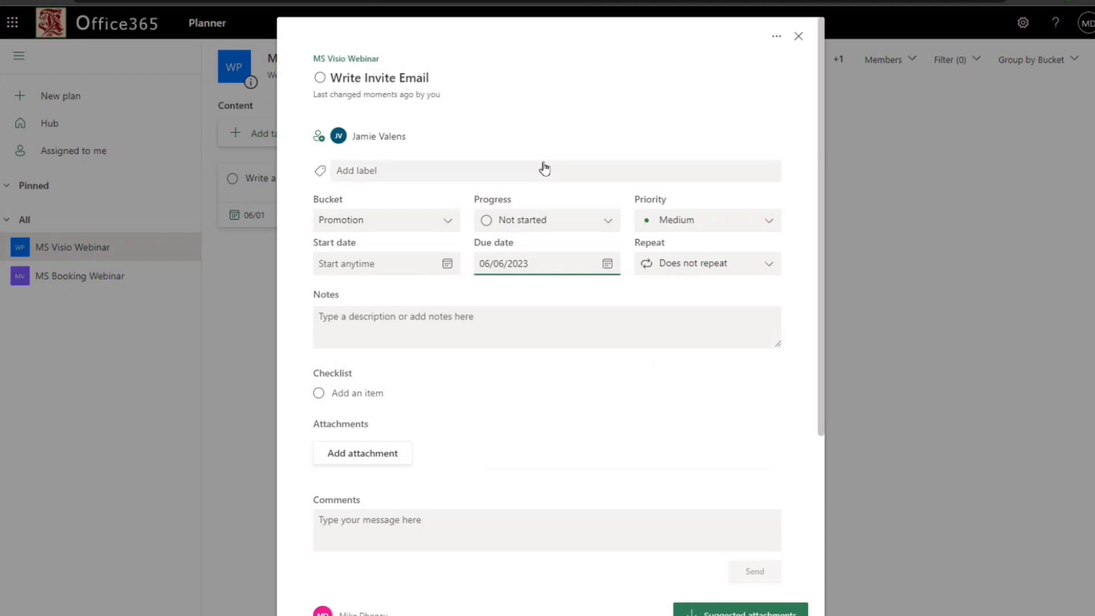
left_click(373, 225)
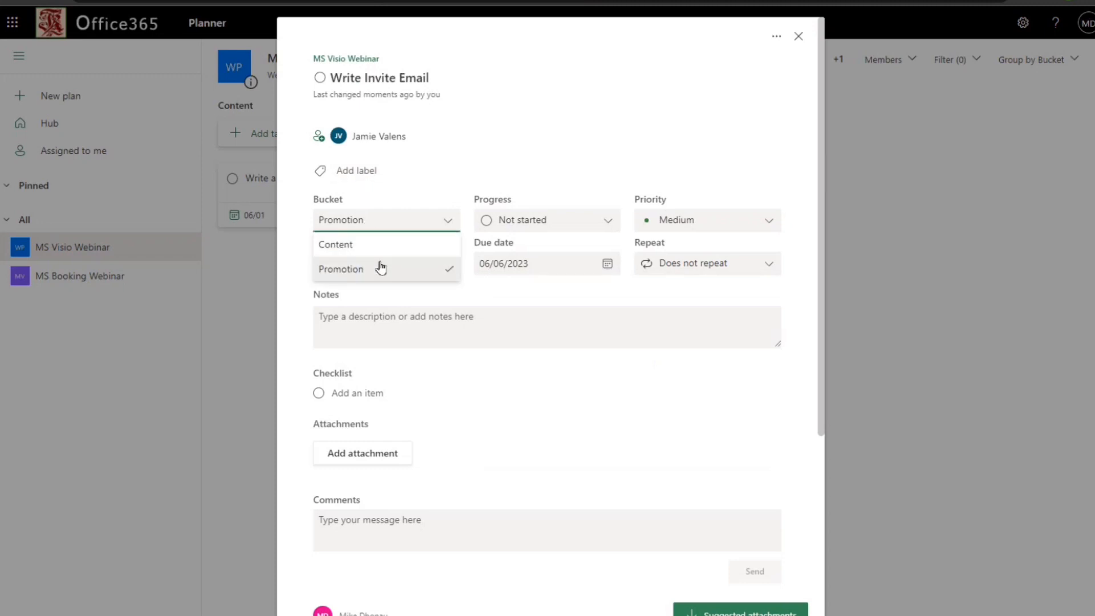
left_click(726, 152)
left_click(532, 112)
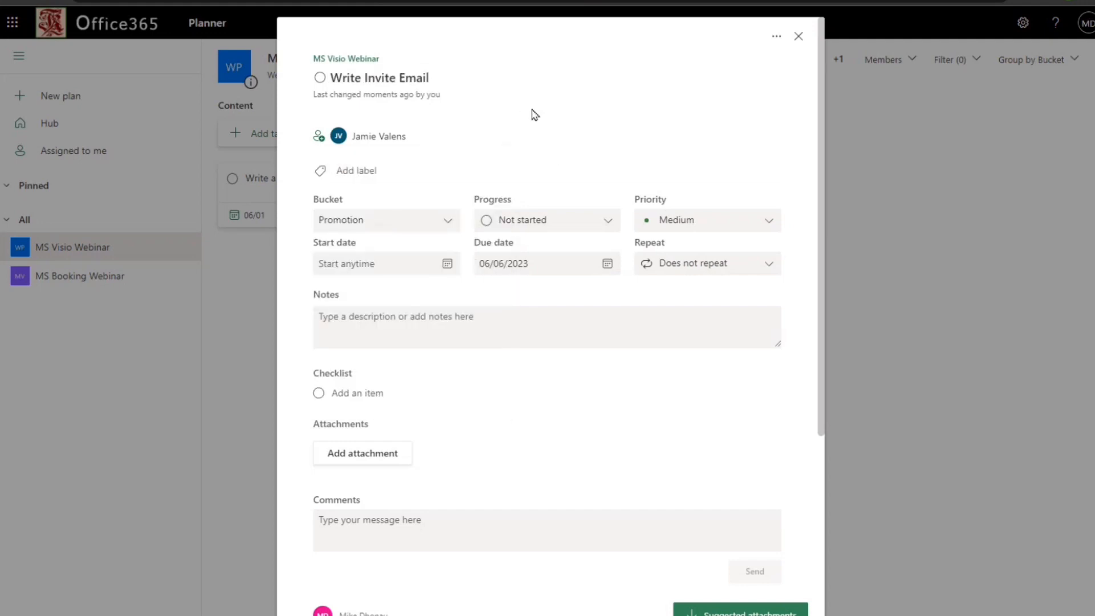
left_click(379, 172)
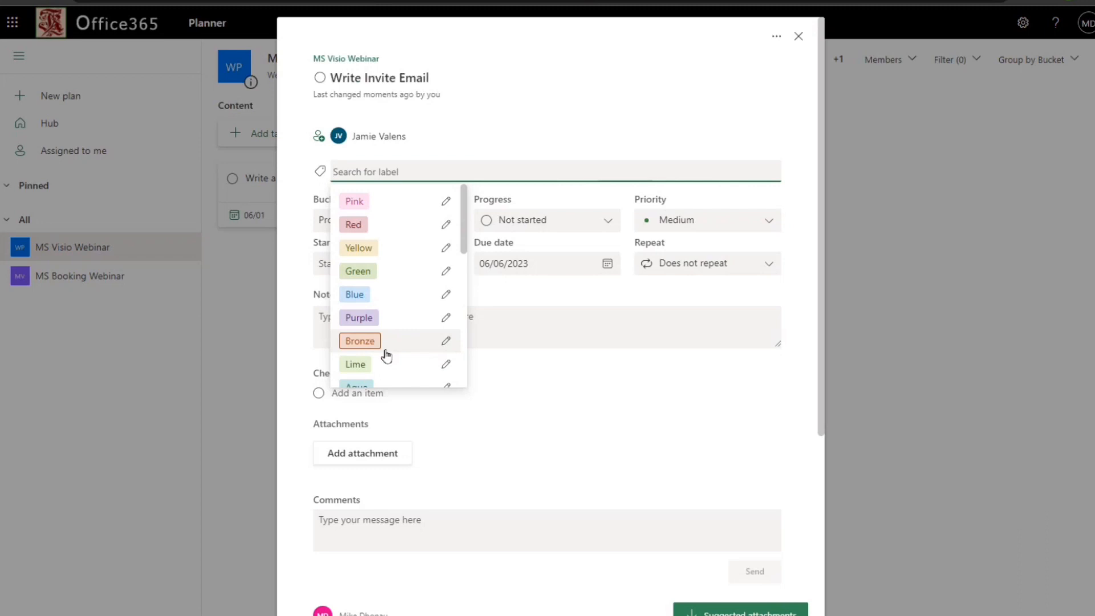
left_click(797, 235)
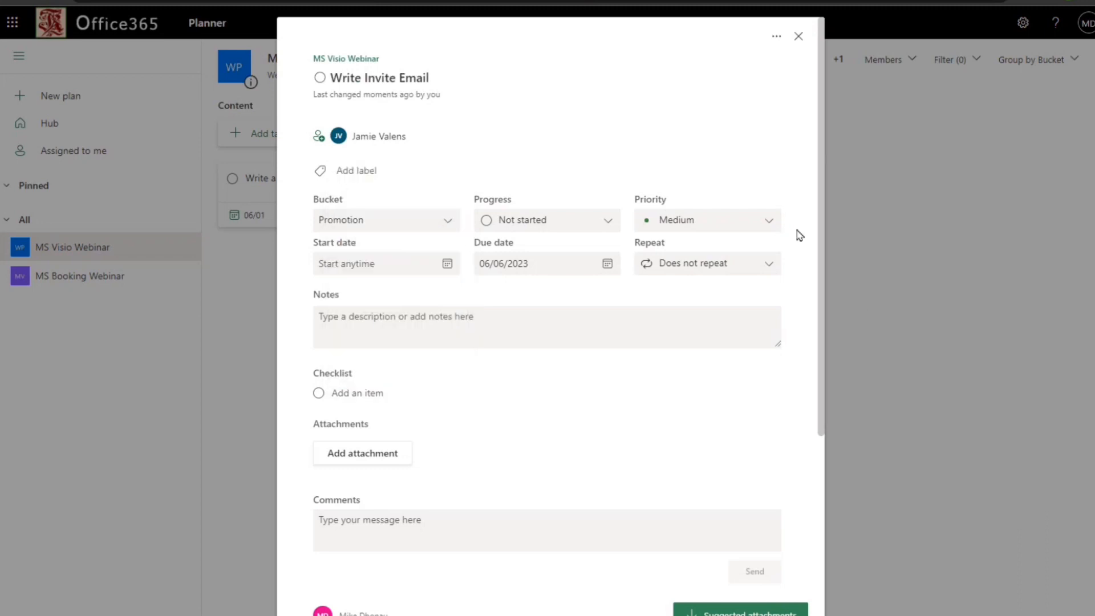
- Set the Write Invite Email task's priority to Important and add the checklist items Draft, Review and Publish
left_click(761, 224)
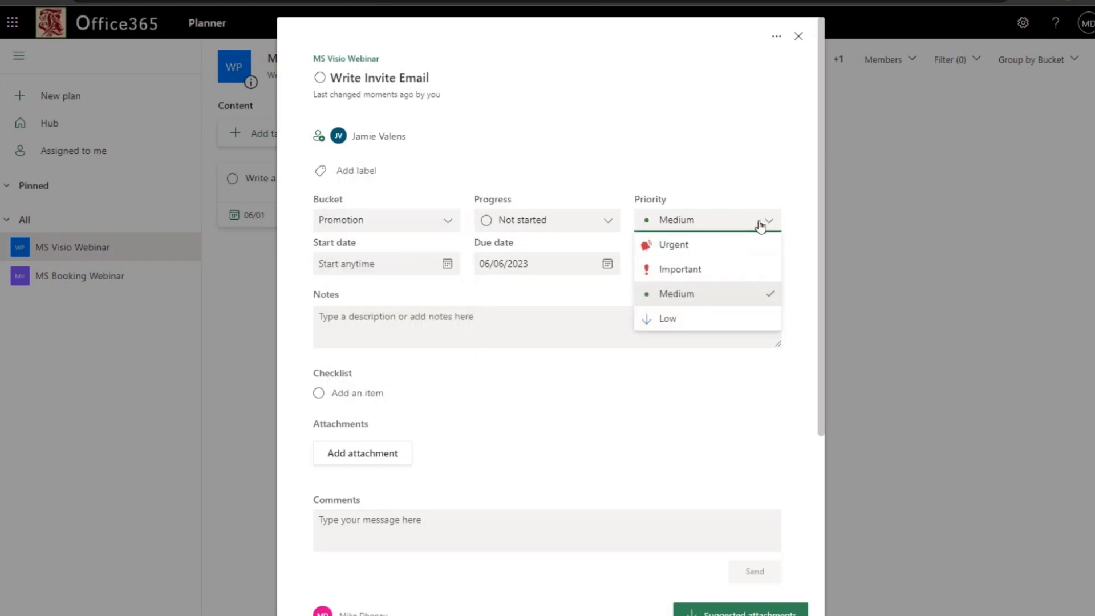
left_click(706, 276)
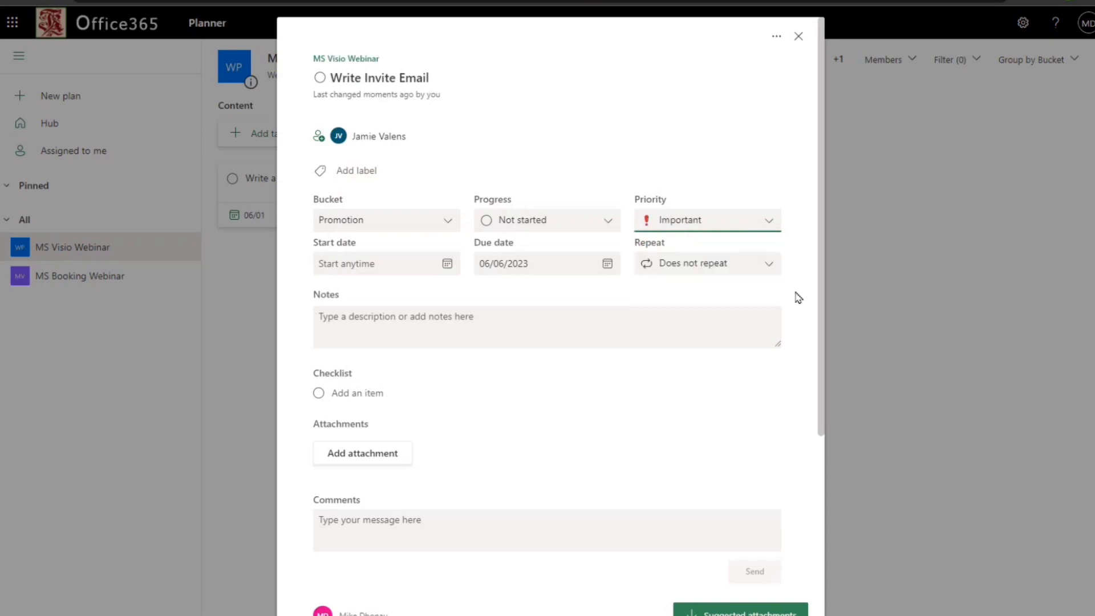
left_click(385, 397)
type("D")
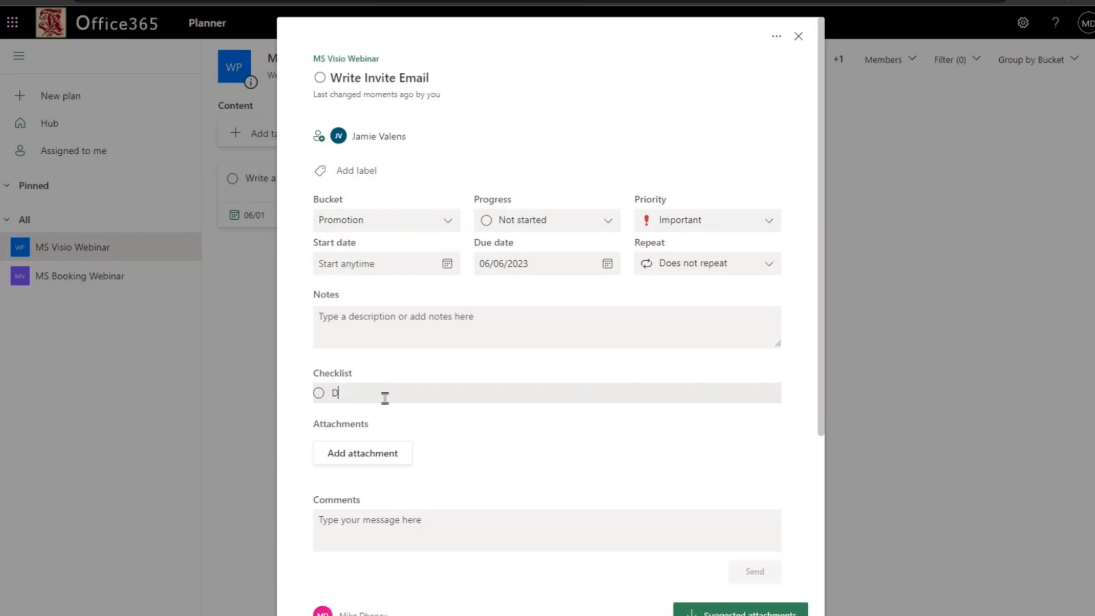
type("raft")
key("Return")
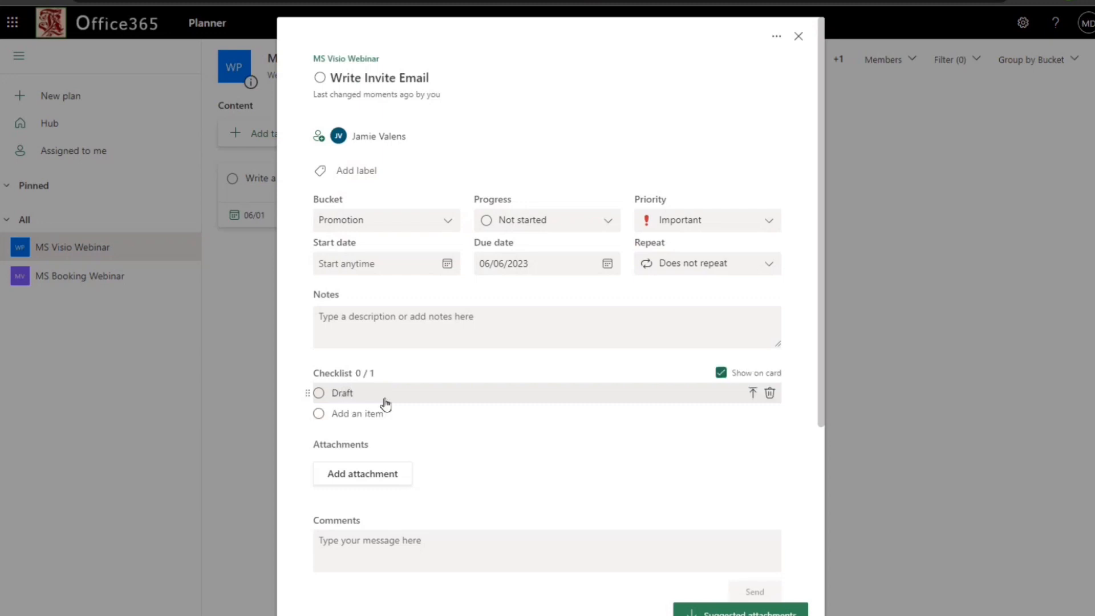
type("Review")
key("Return")
type("Publish")
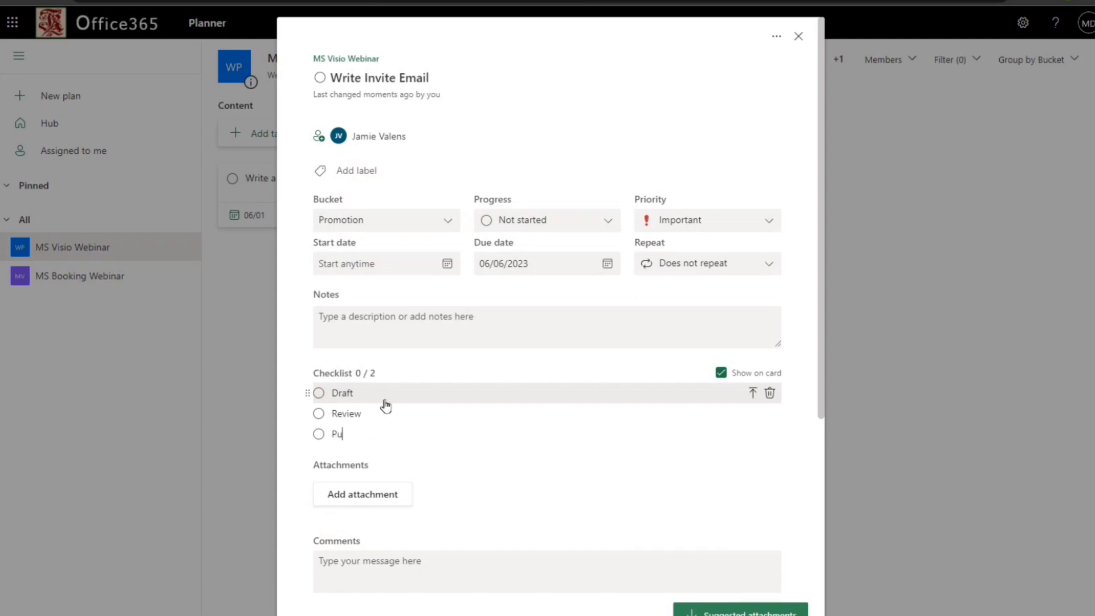
key("Return")
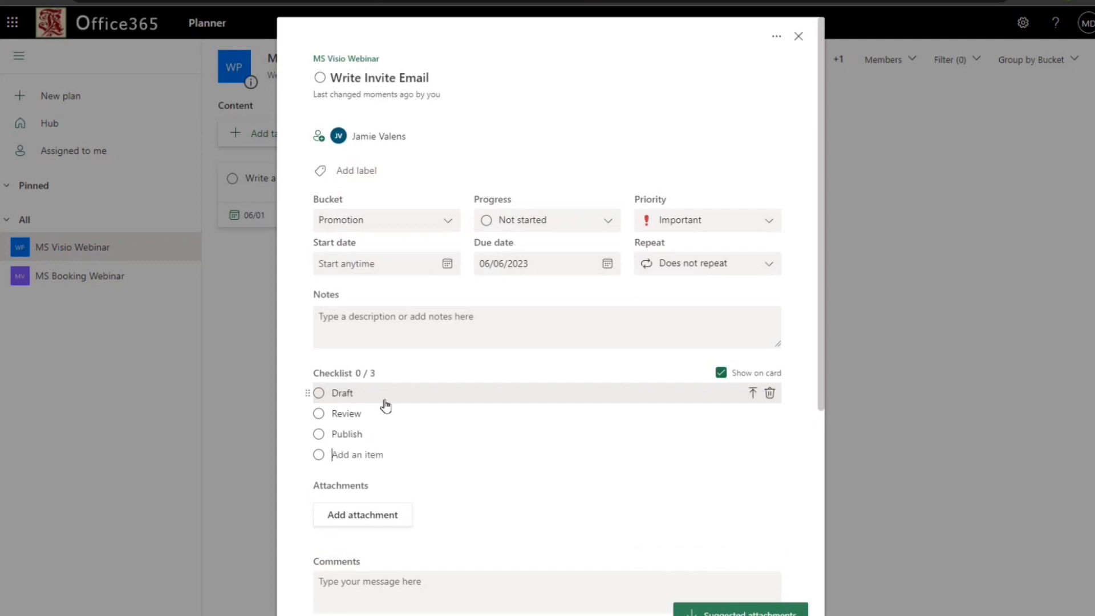
left_click(570, 141)
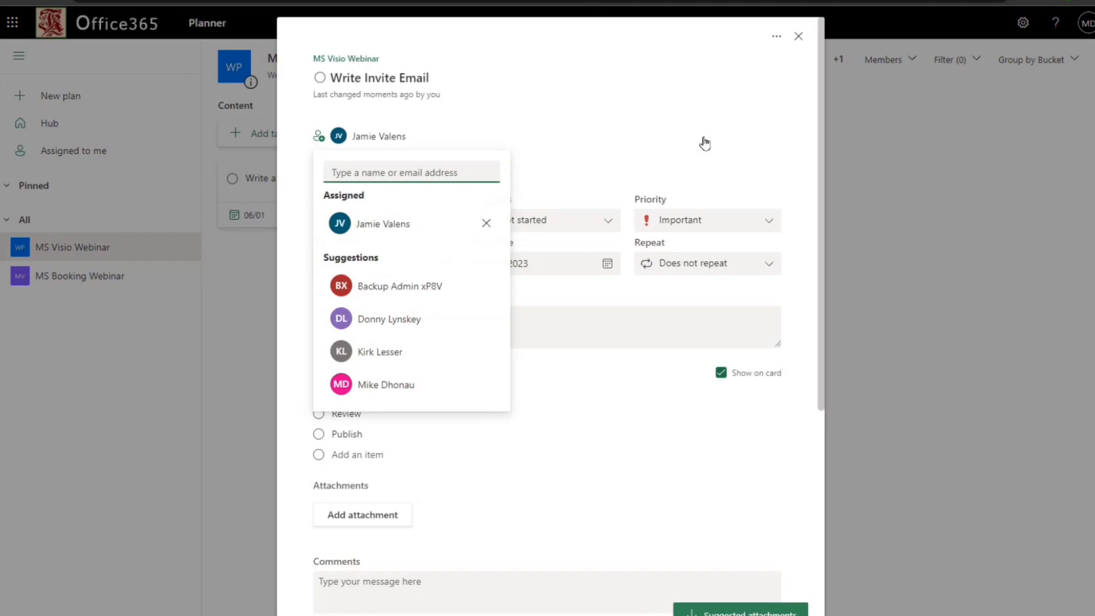
left_click(806, 167)
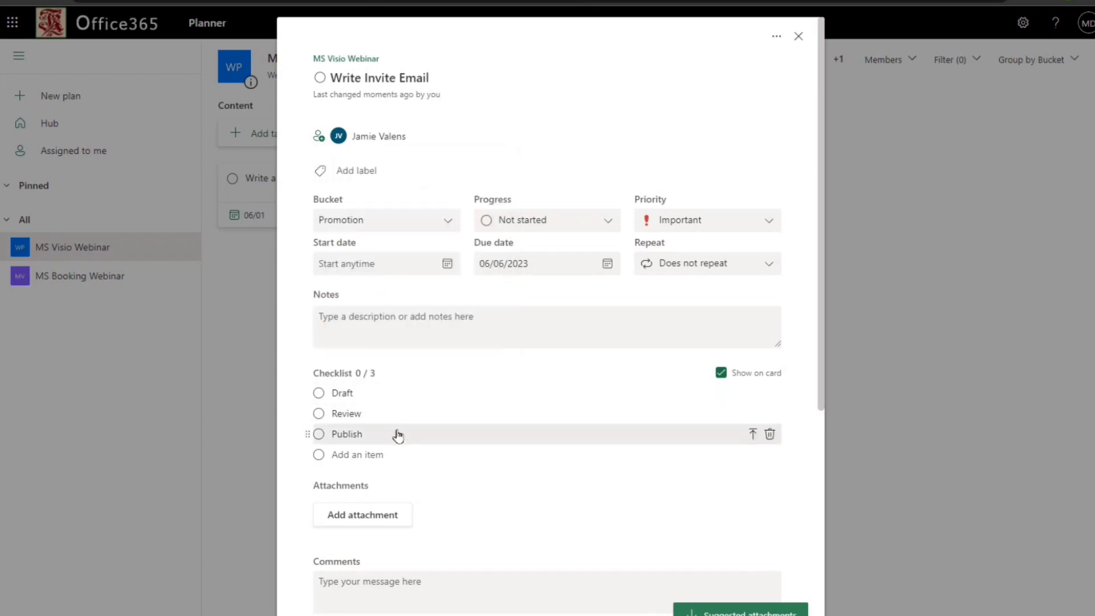
left_click(800, 36)
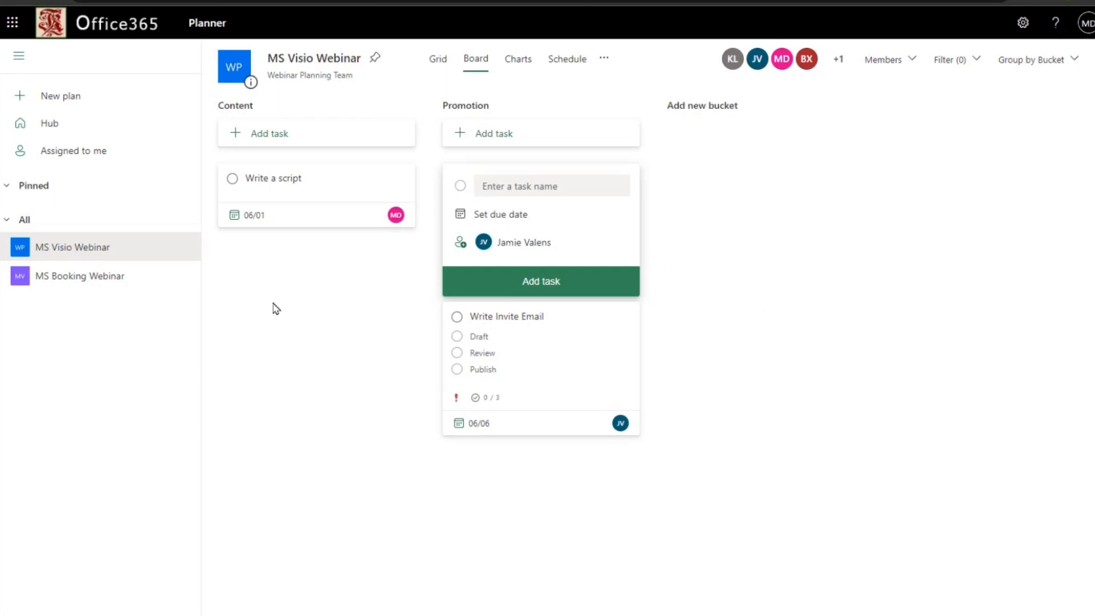
- Switch to the MS Booking Webinar plan and view its tasks on the monthly schedule
left_click(90, 284)
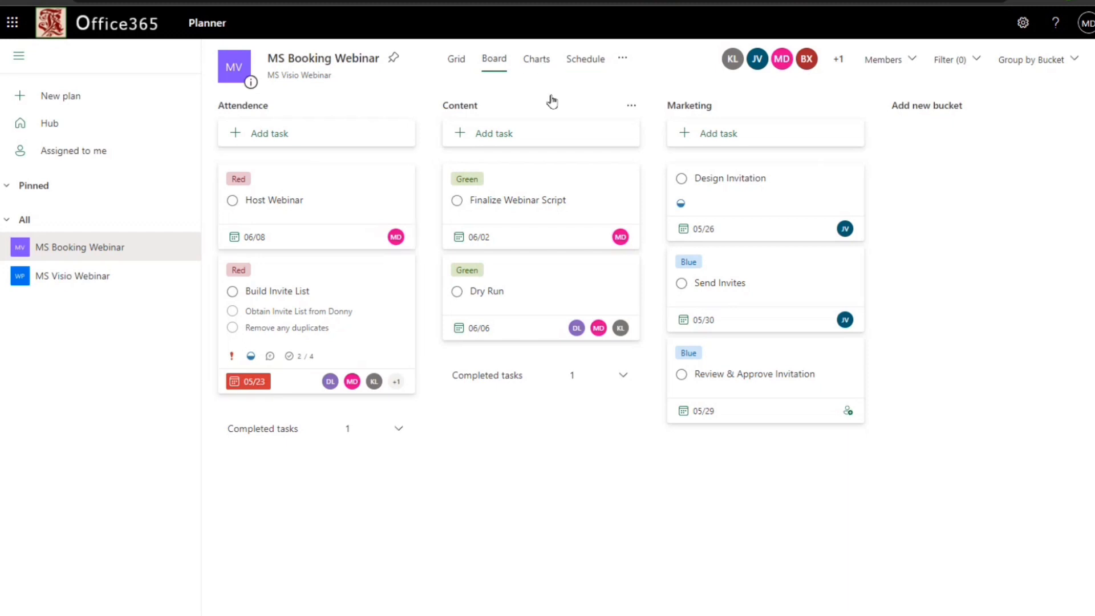
left_click(526, 67)
left_click(583, 61)
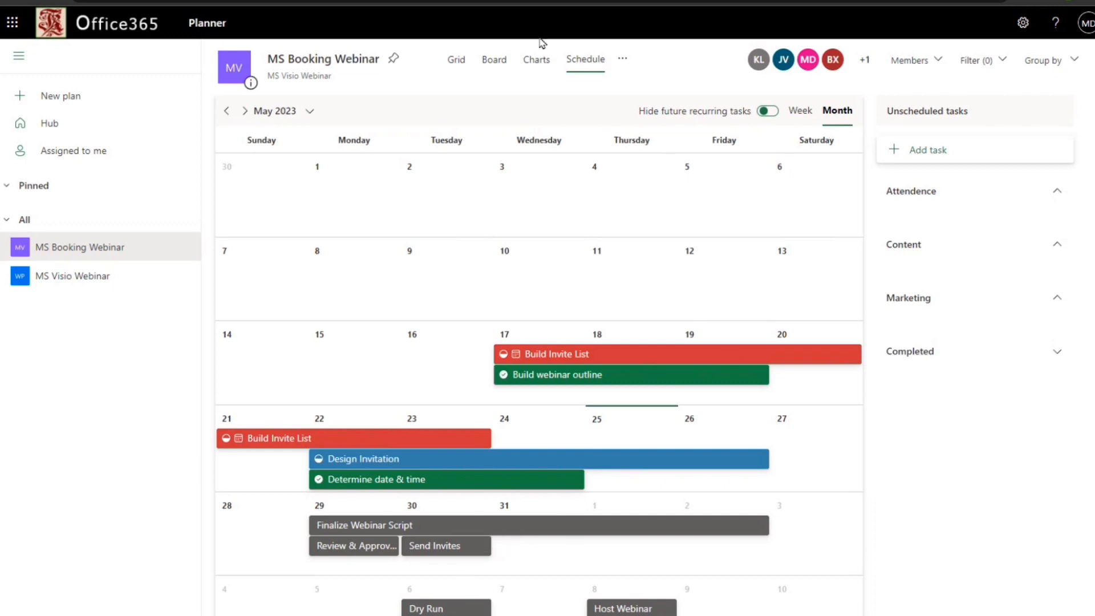
- Examine the plan's charts for task status, buckets, priorities and the workload of each member
left_click(543, 64)
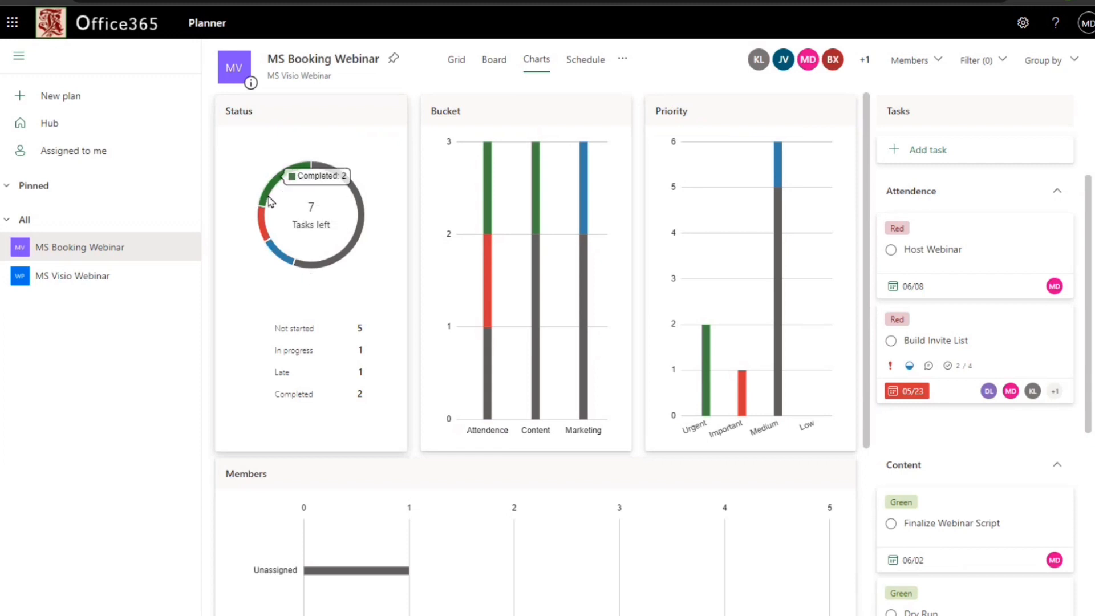
mouse_move(264, 223)
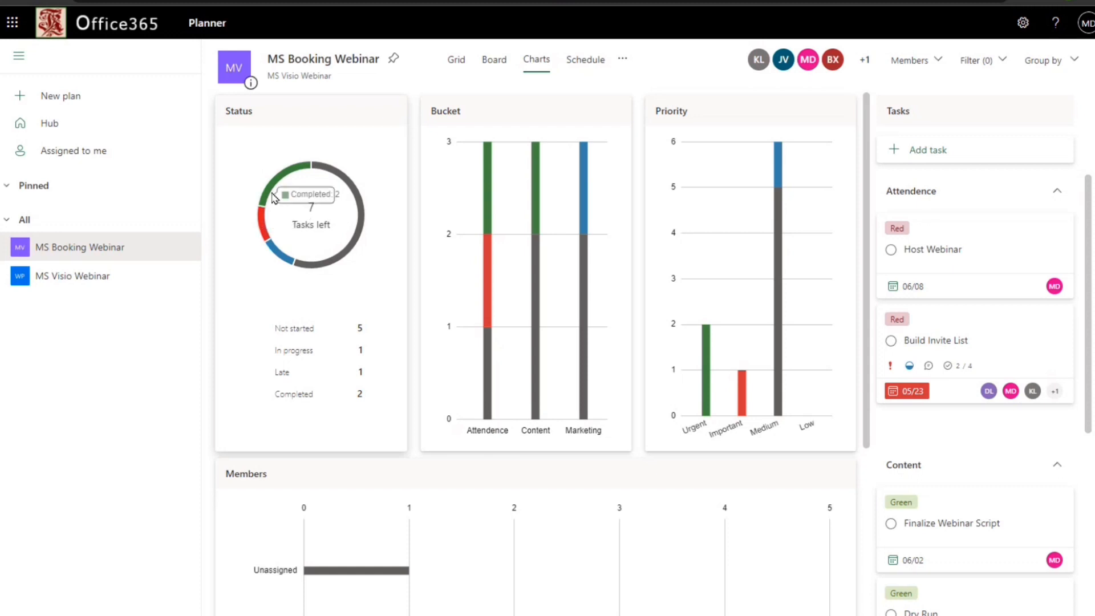
mouse_move(281, 258)
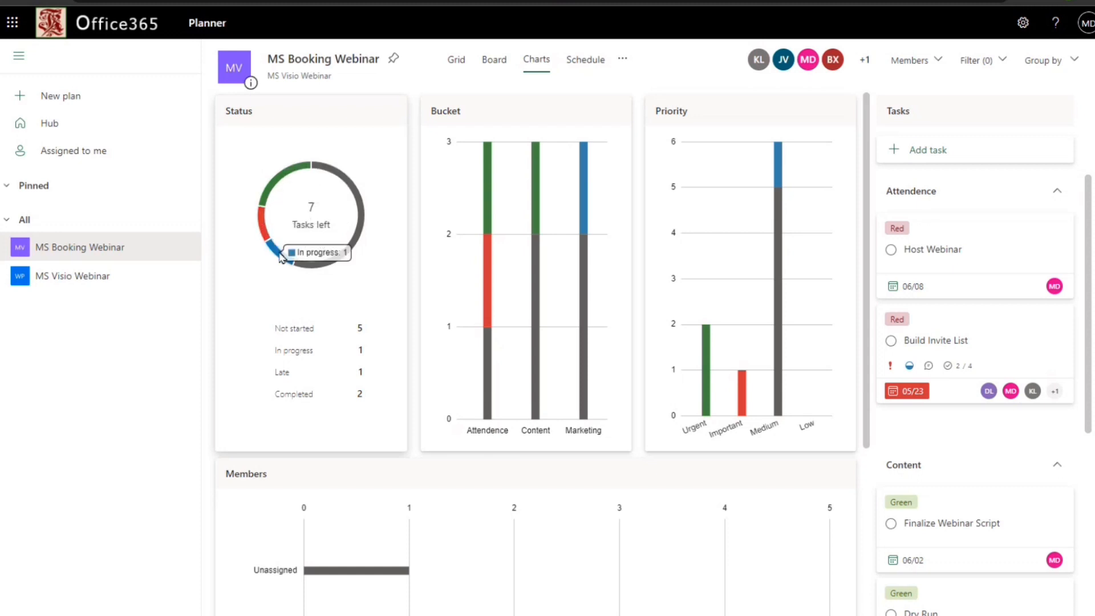
mouse_move(344, 258)
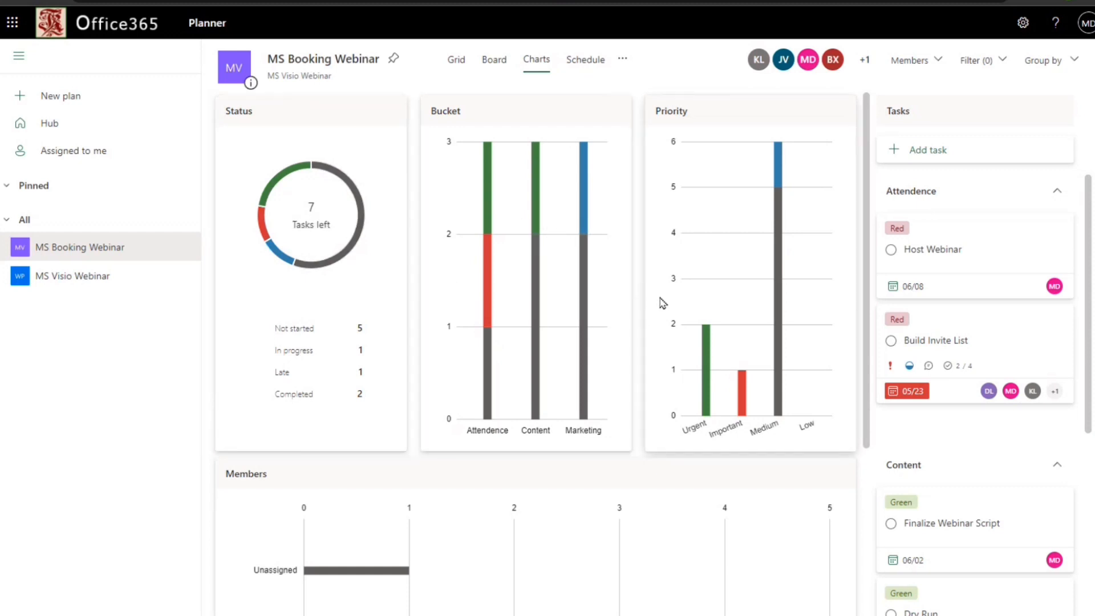
mouse_move(744, 410)
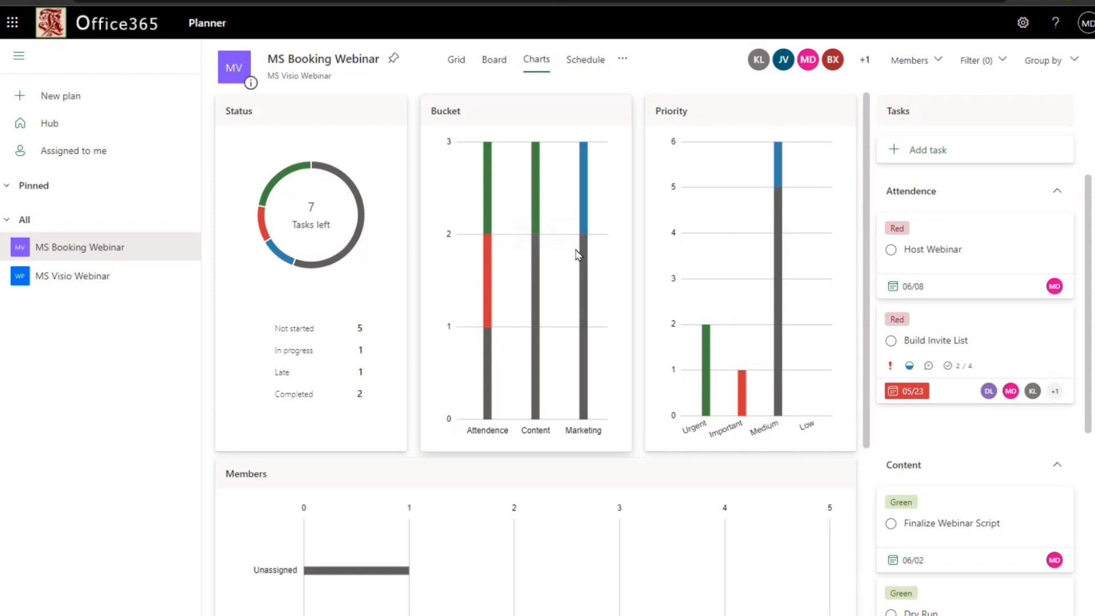
mouse_move(539, 222)
mouse_move(583, 229)
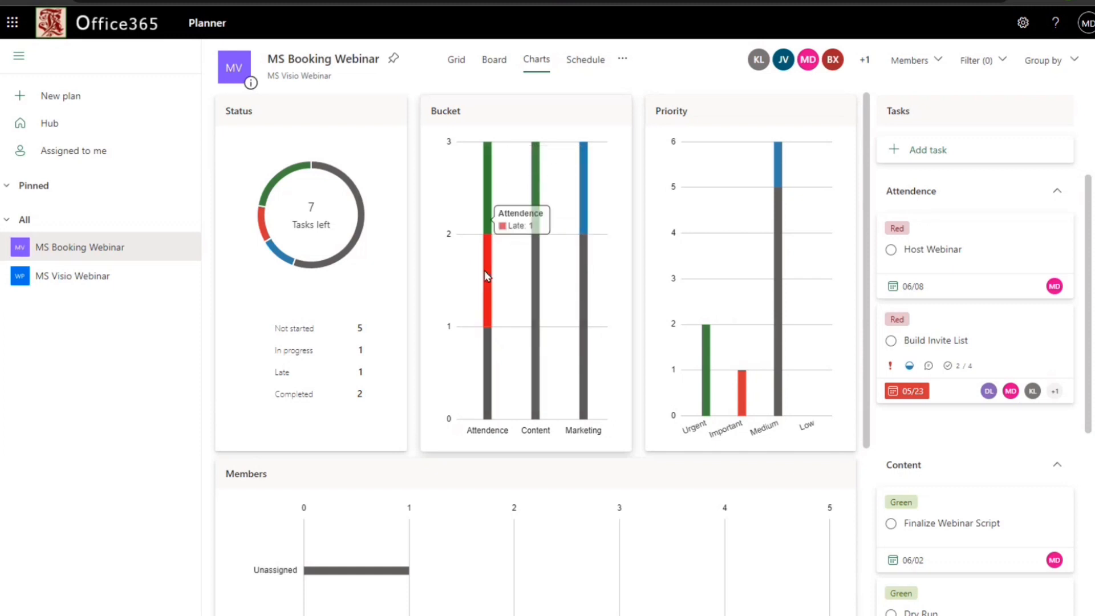
mouse_move(491, 283)
scroll(496, 297, "down", 5)
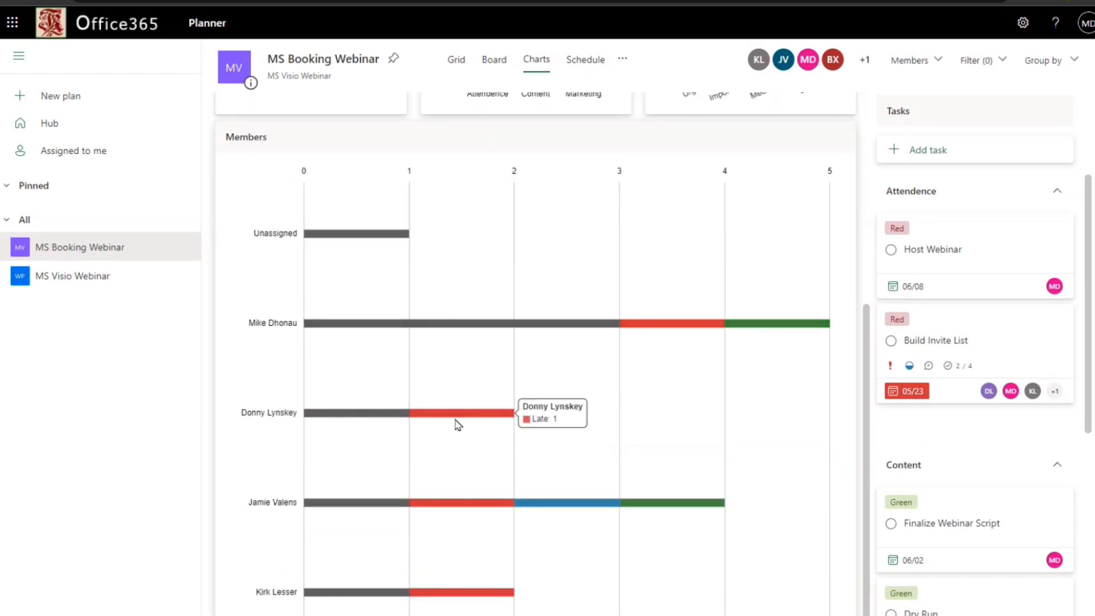
mouse_move(456, 505)
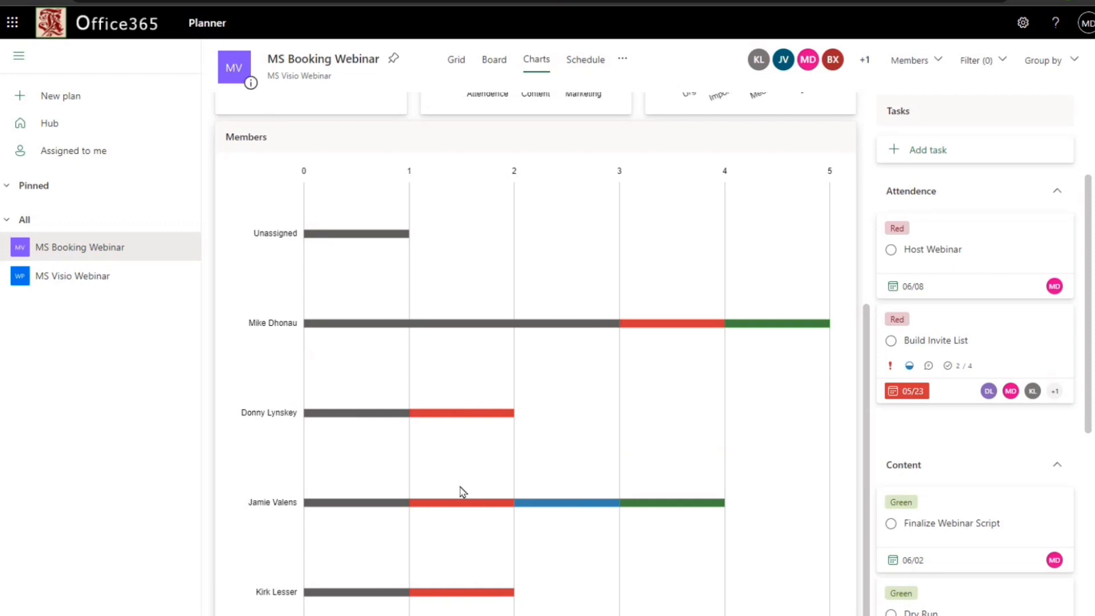
scroll(453, 502, "up", 5)
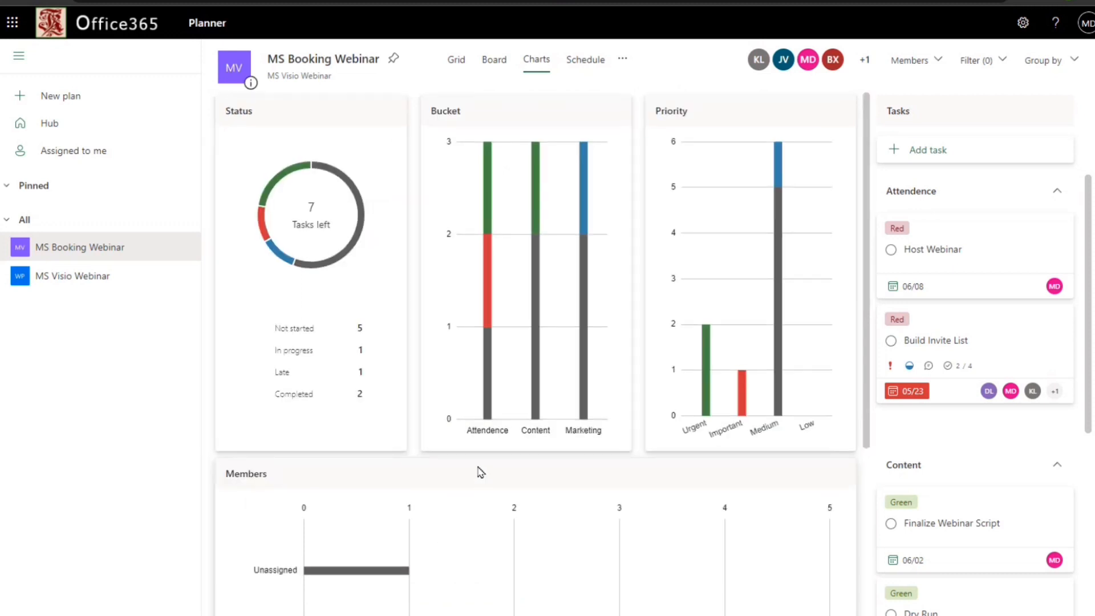
- Review the details and checklist of the Build Invite List task on the plan's board
left_click(496, 71)
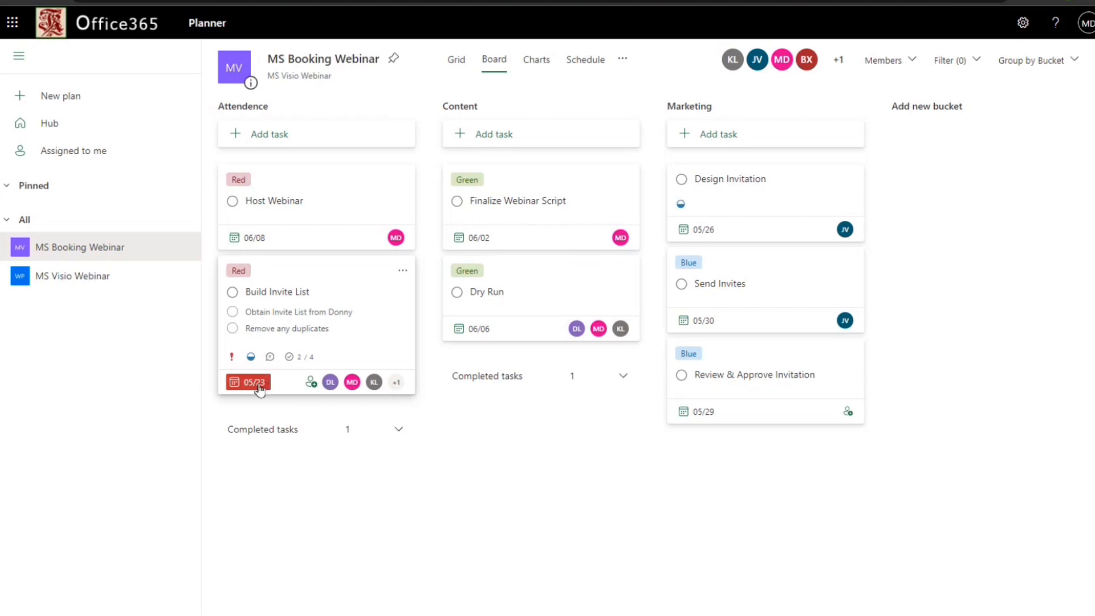
left_click(305, 274)
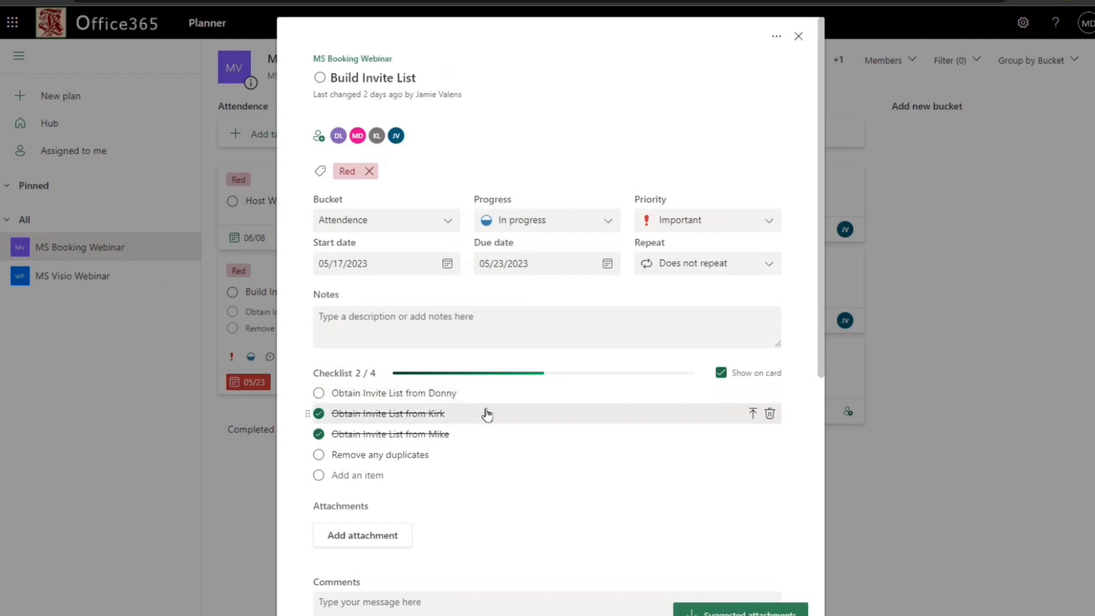
left_click(798, 39)
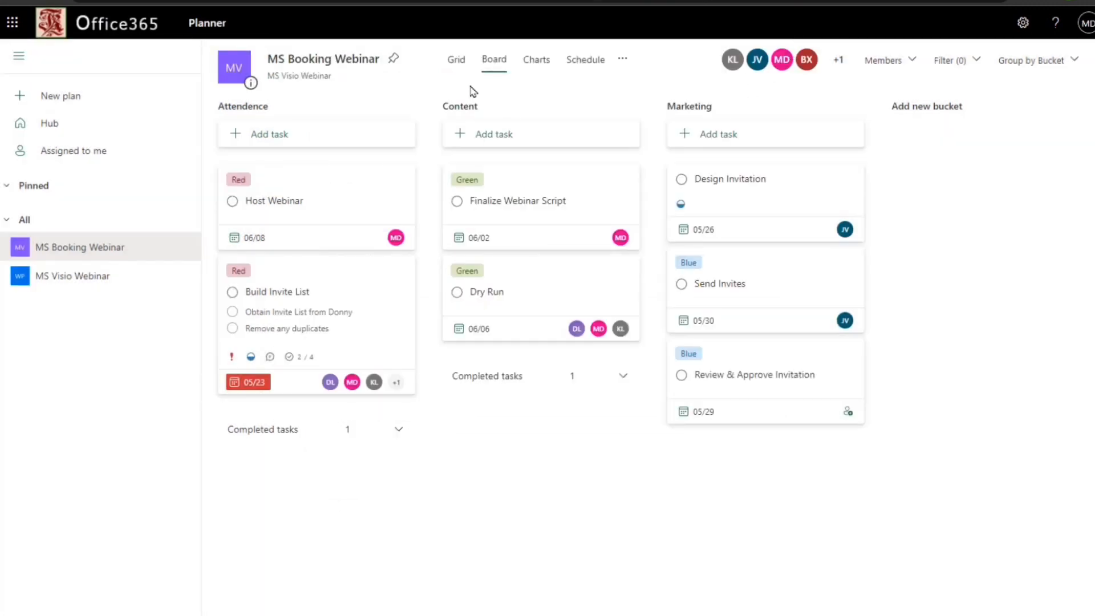
- Check the unassigned tasks in the plan's Members chart
left_click(529, 67)
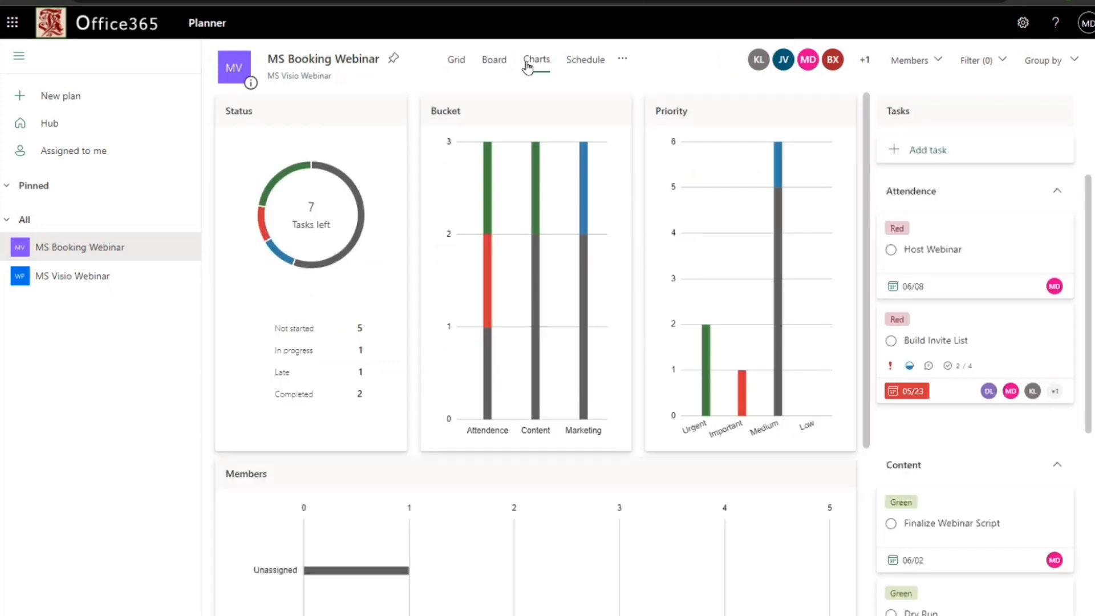
scroll(423, 455, "down", 3)
mouse_move(337, 368)
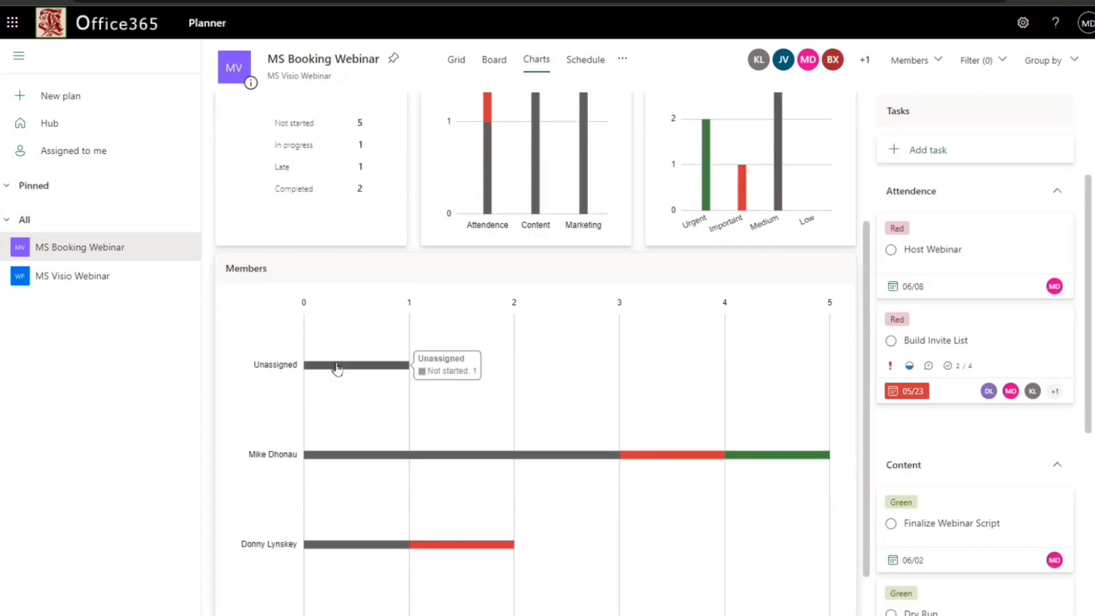
- Assign the Review & Approve Invitation task in the Marketing bucket to a team member from the board
left_click(497, 67)
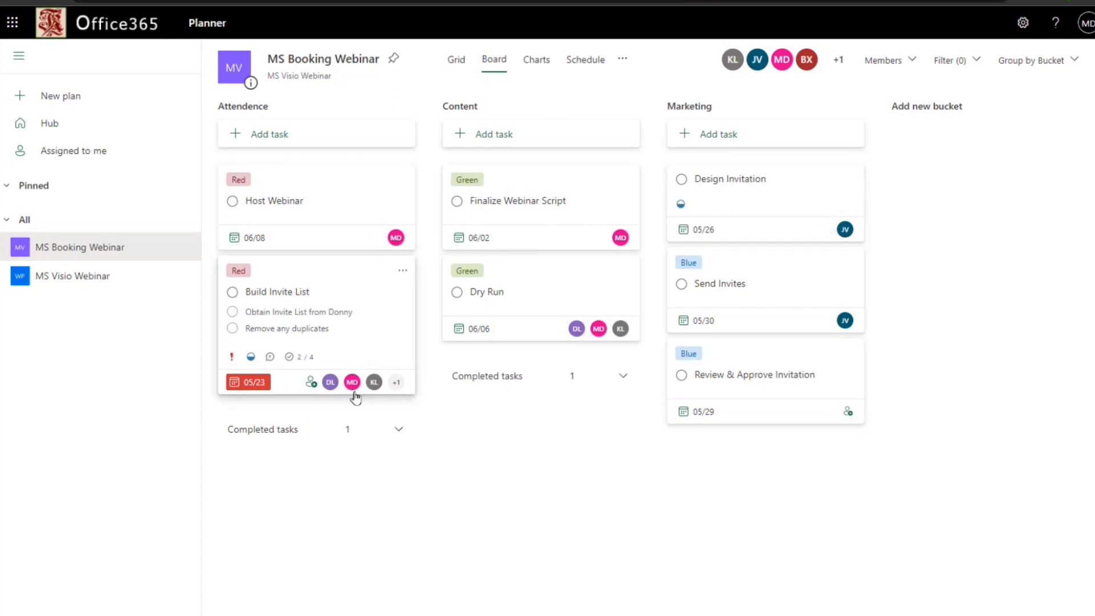
left_click(849, 413)
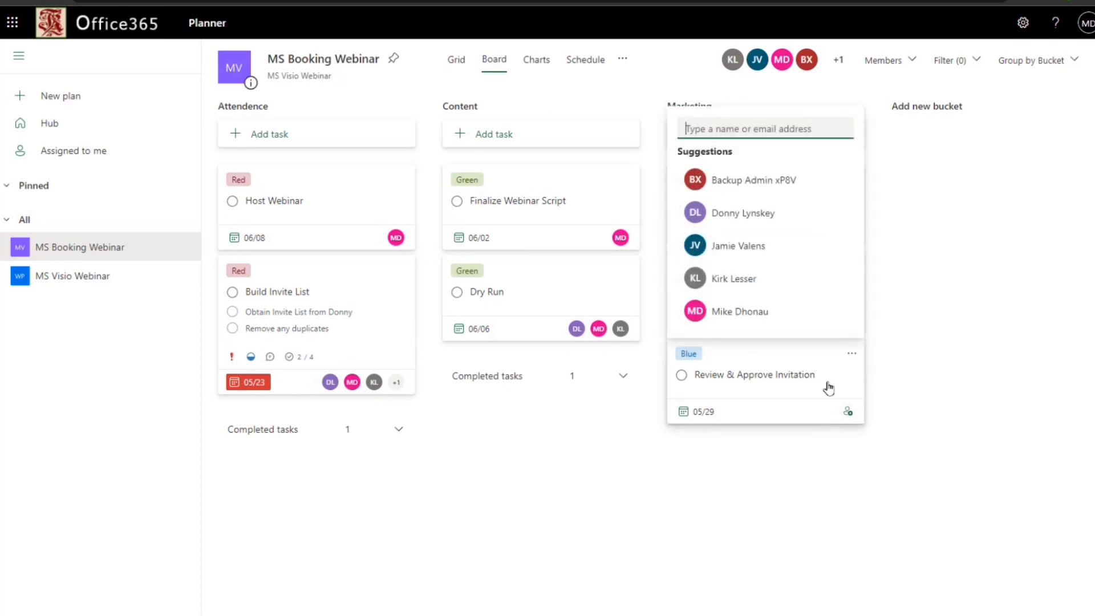
left_click(748, 284)
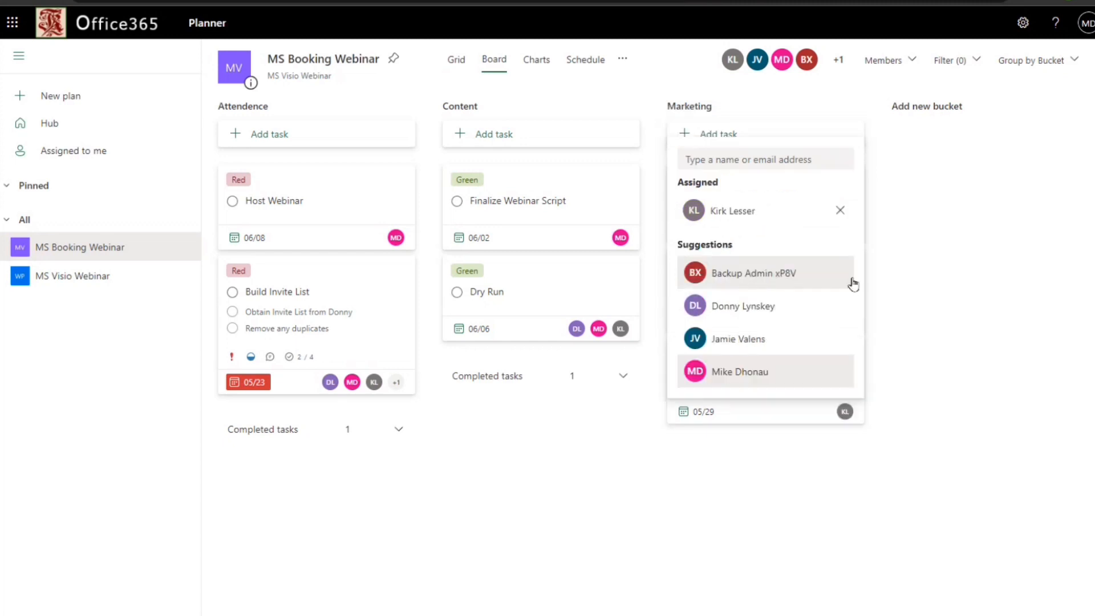
left_click(979, 306)
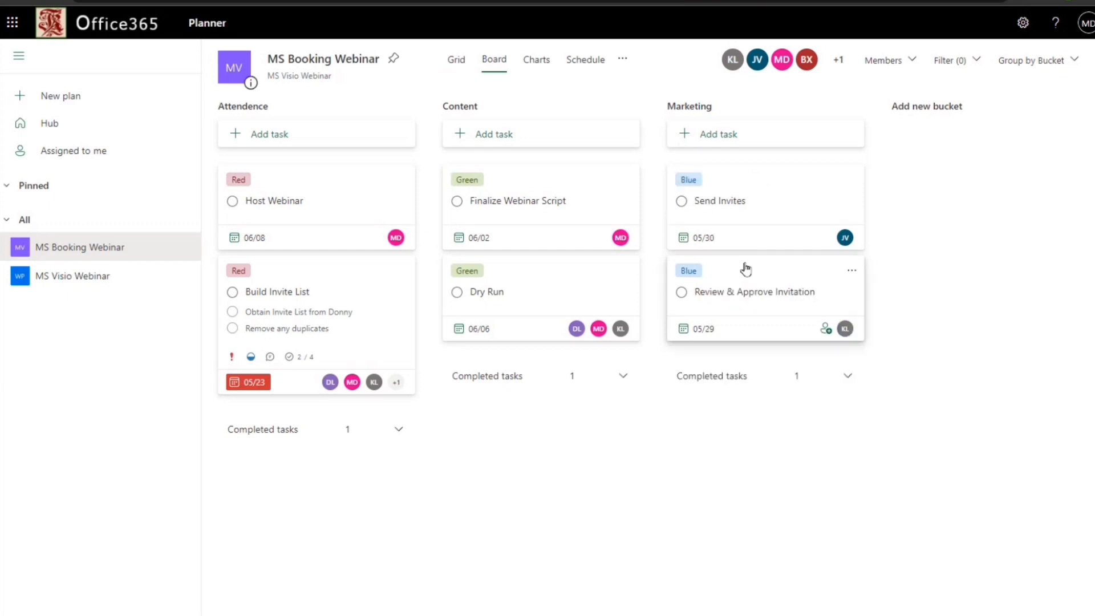
- Expand the Marketing bucket's completed tasks and mark Design Invitation as not complete
left_click(847, 377)
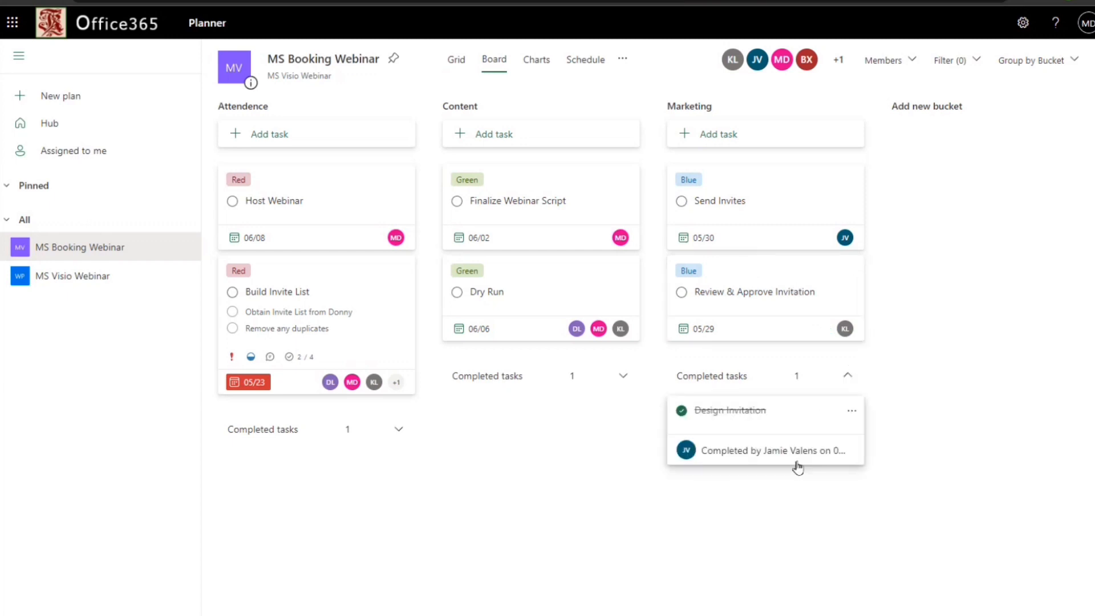
left_click(683, 413)
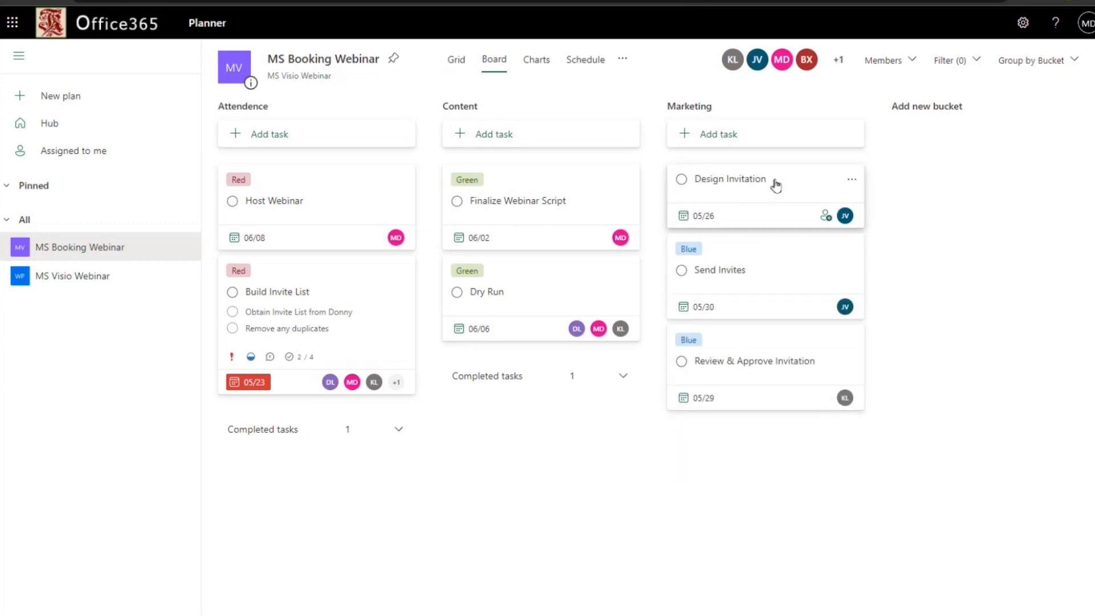
- Open the details of the Design Invitation task in the Marketing bucket
left_click(776, 187)
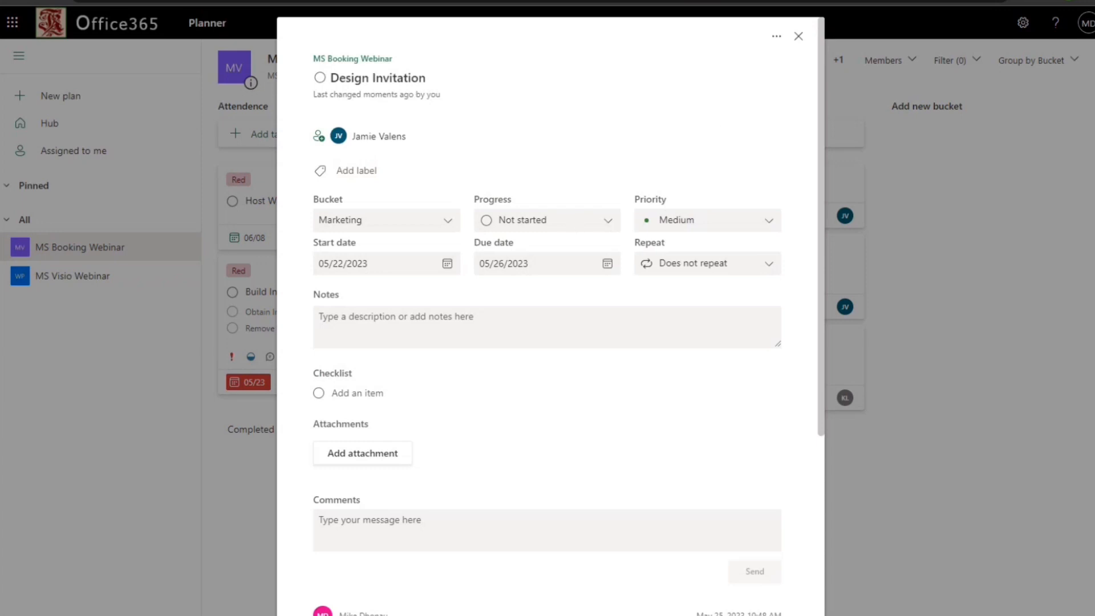
left_click(377, 458)
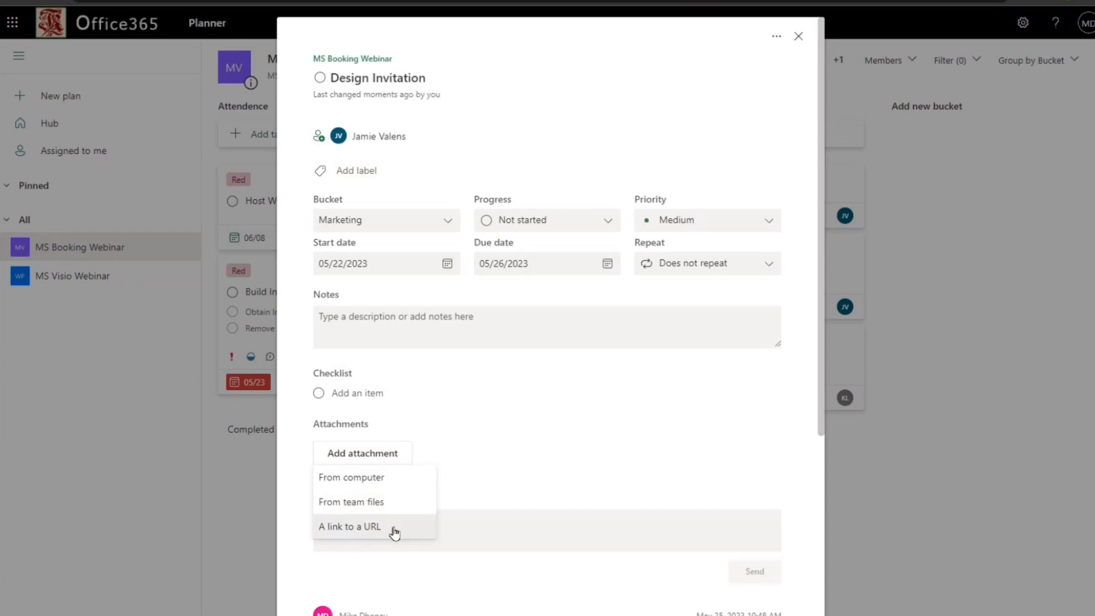
left_click(381, 481)
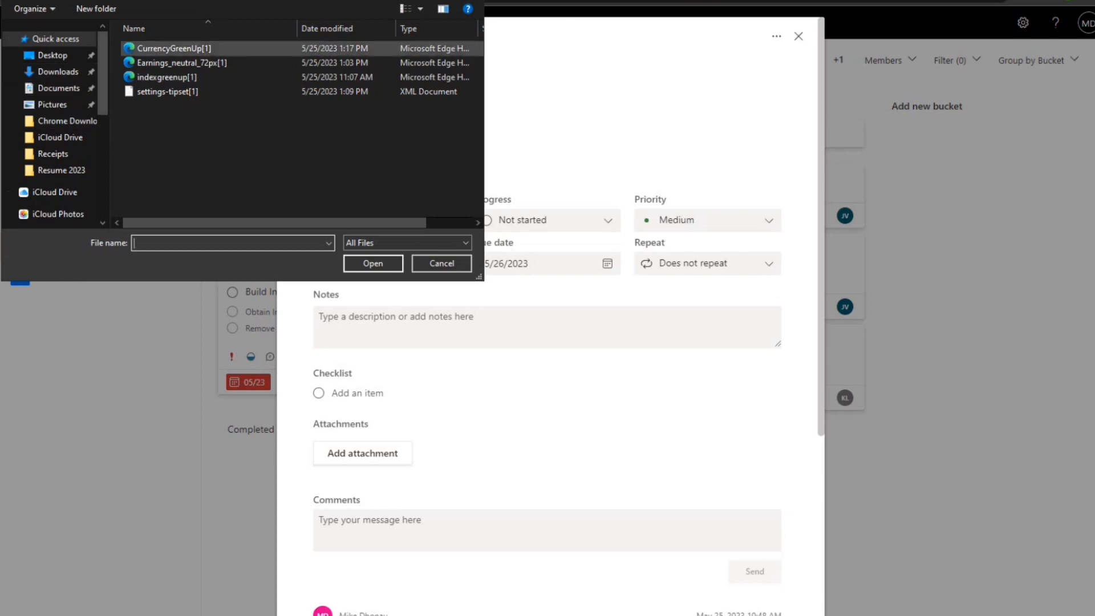
key("Escape")
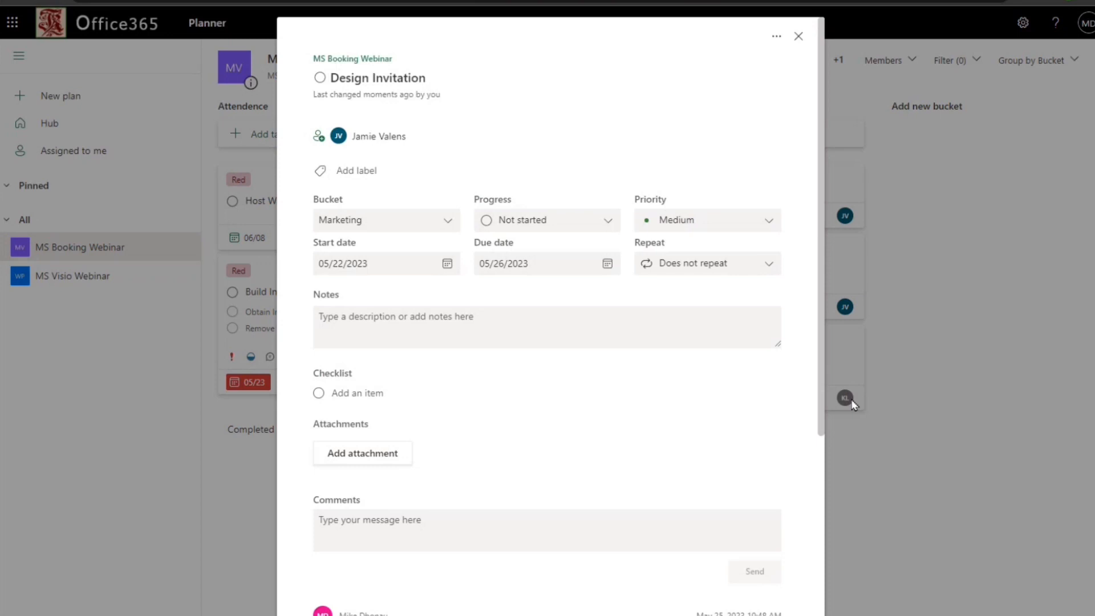
- Attach the file CurrencyGreenUp[1] from the computer to the Design Invitation task
left_click(354, 455)
left_click(373, 484)
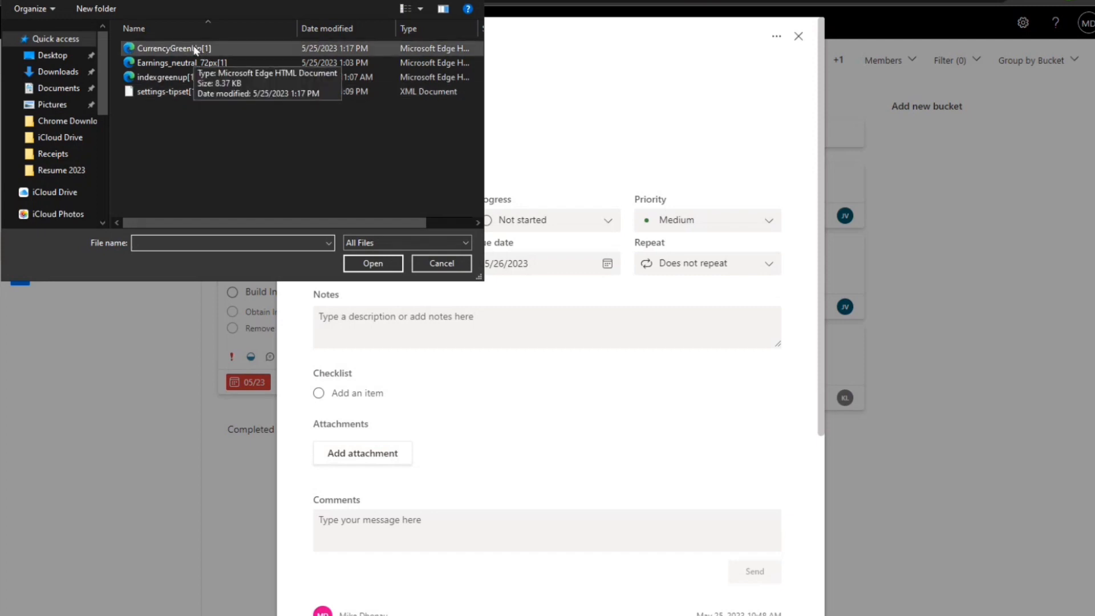
left_click(195, 50)
left_click(381, 263)
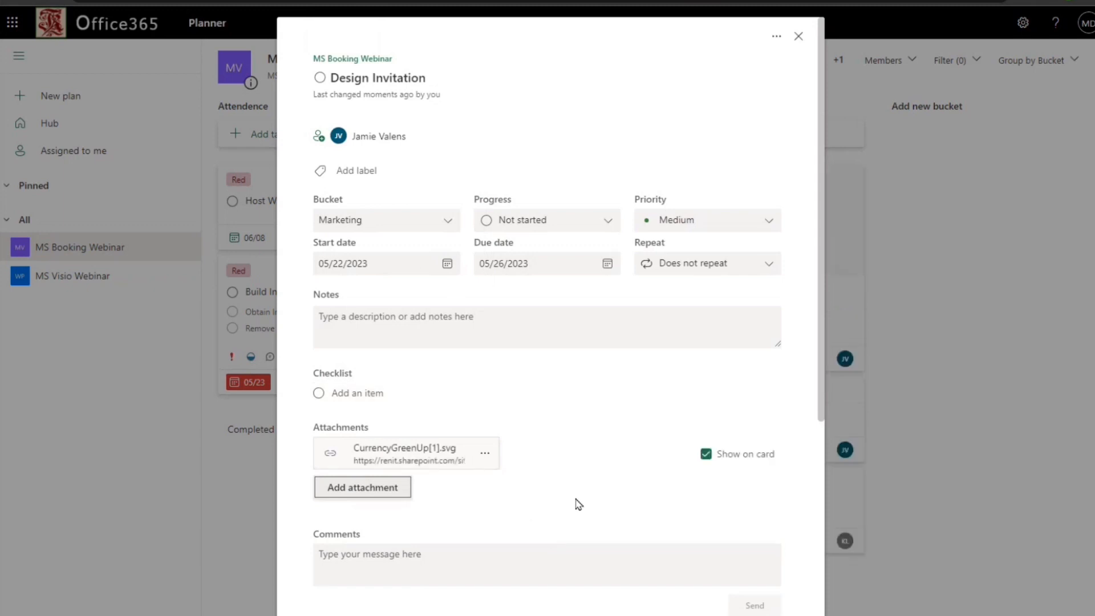
- Post the comment "Please use attached logo file" on the Design Invitation task and close its details
scroll(559, 522, "down", 2)
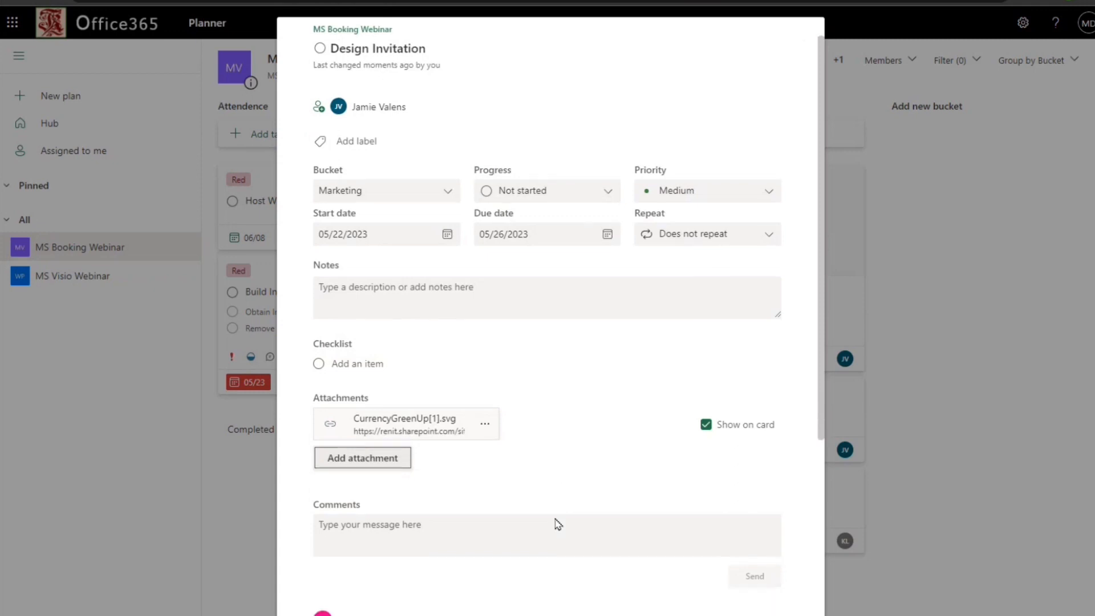
scroll(558, 524, "down", 5)
left_click(421, 294)
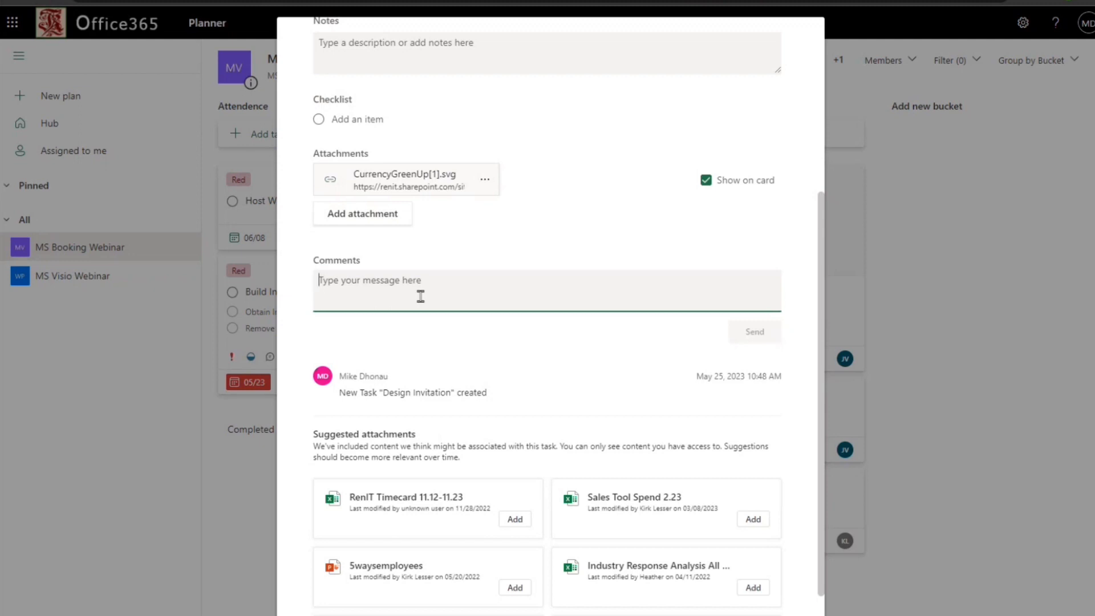
type("Please ")
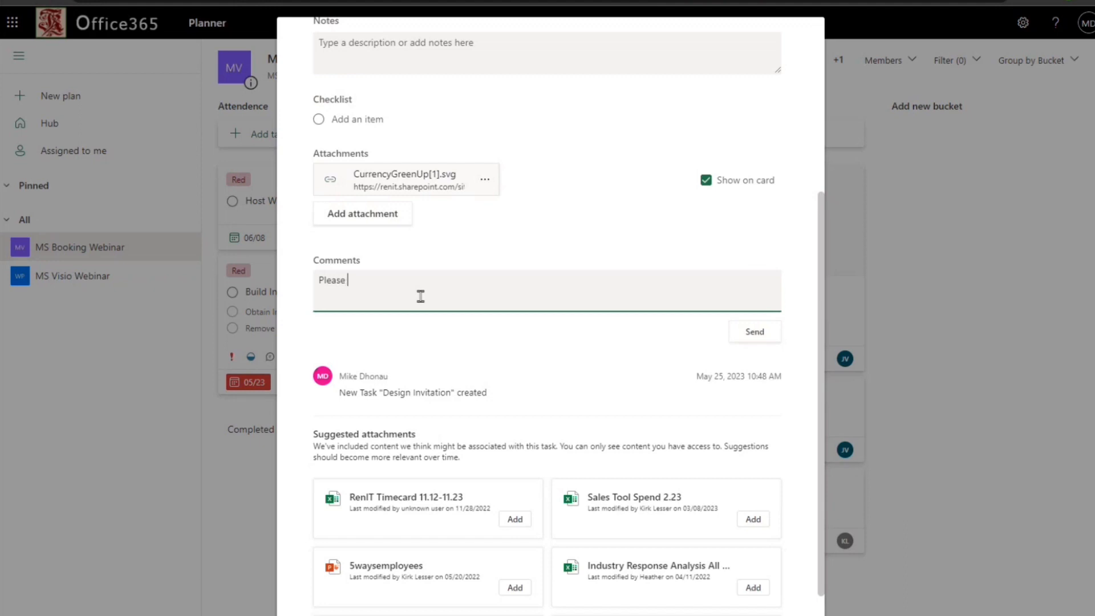
type("use attached logo file")
left_click(770, 335)
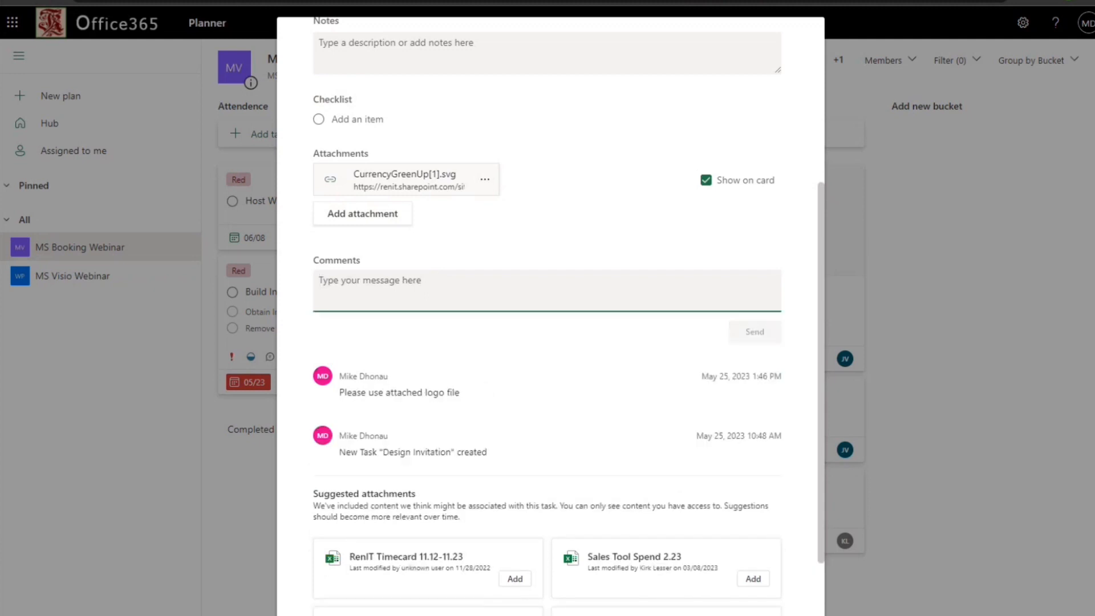
left_click(907, 161)
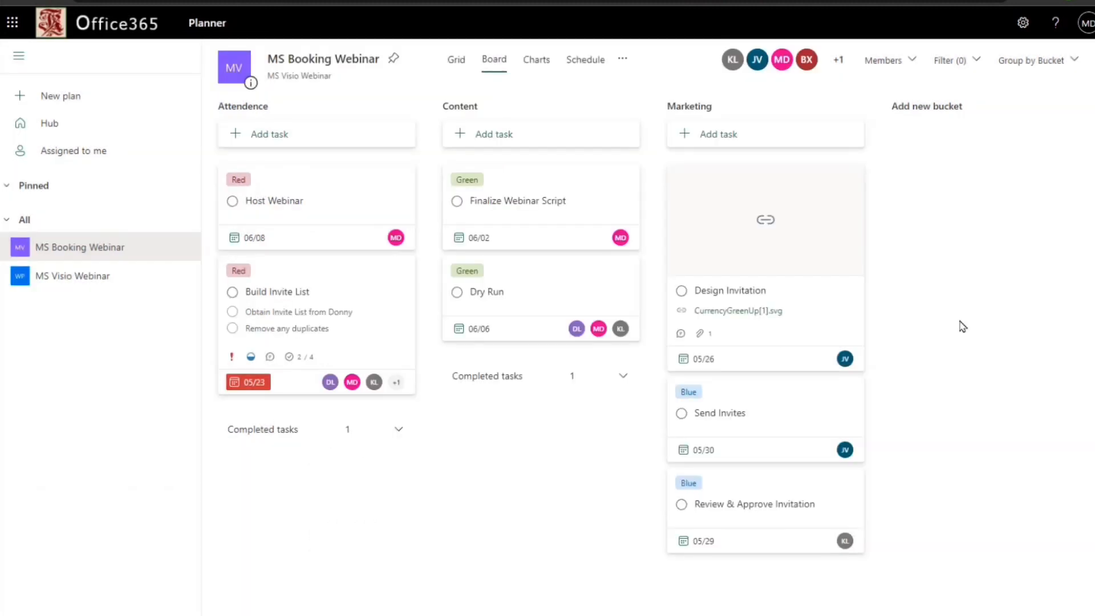
- Look over the Build Invite List task's details and return to the board
left_click(325, 277)
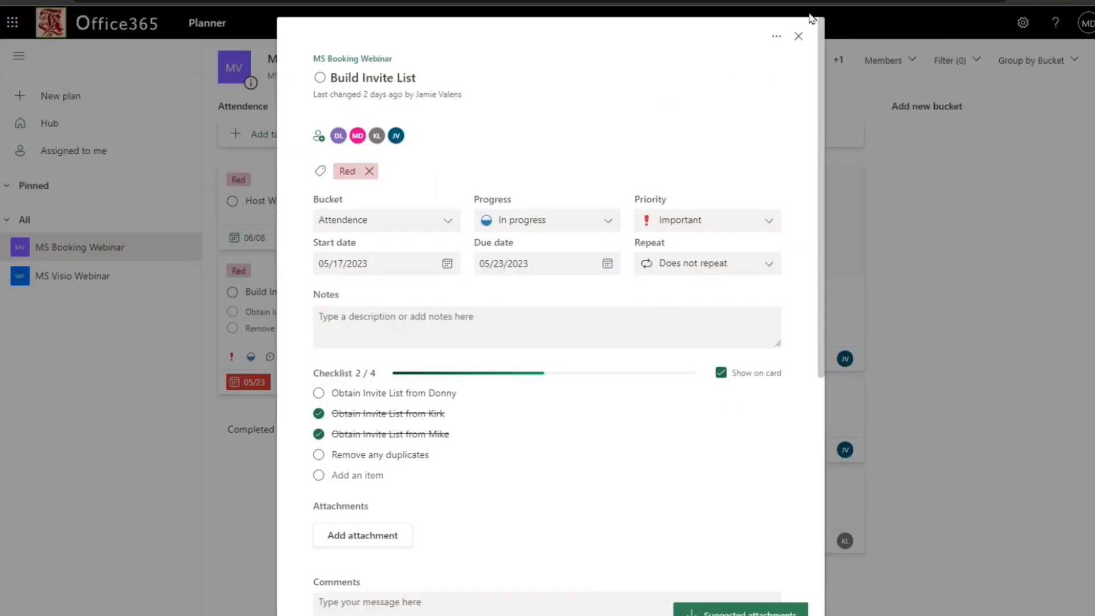
left_click(796, 38)
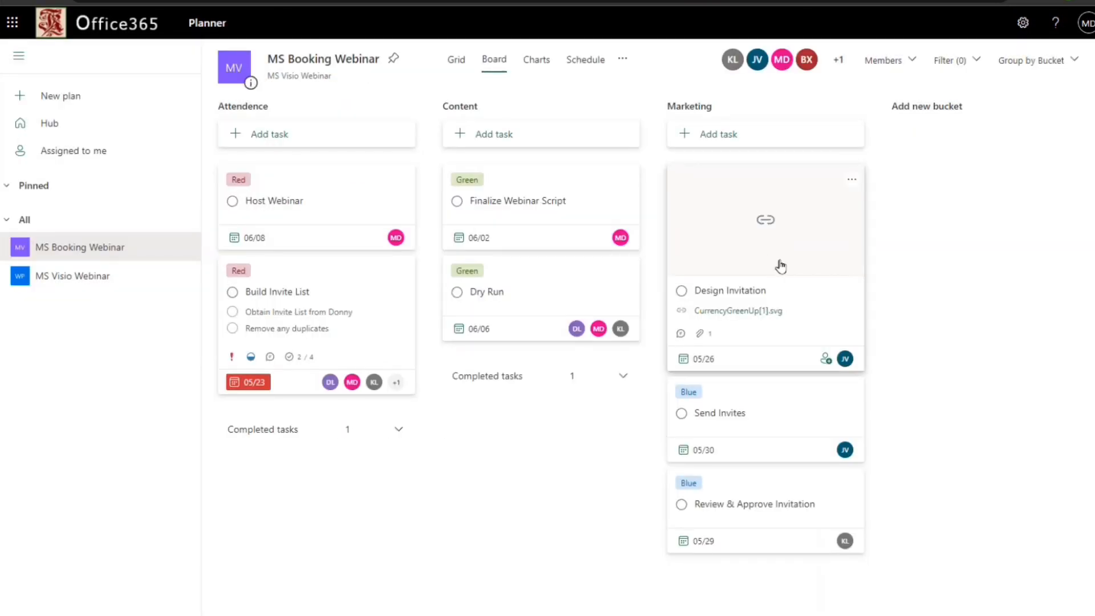
- Mark Design Invitation as complete and check it among the Marketing bucket's completed tasks
left_click(682, 291)
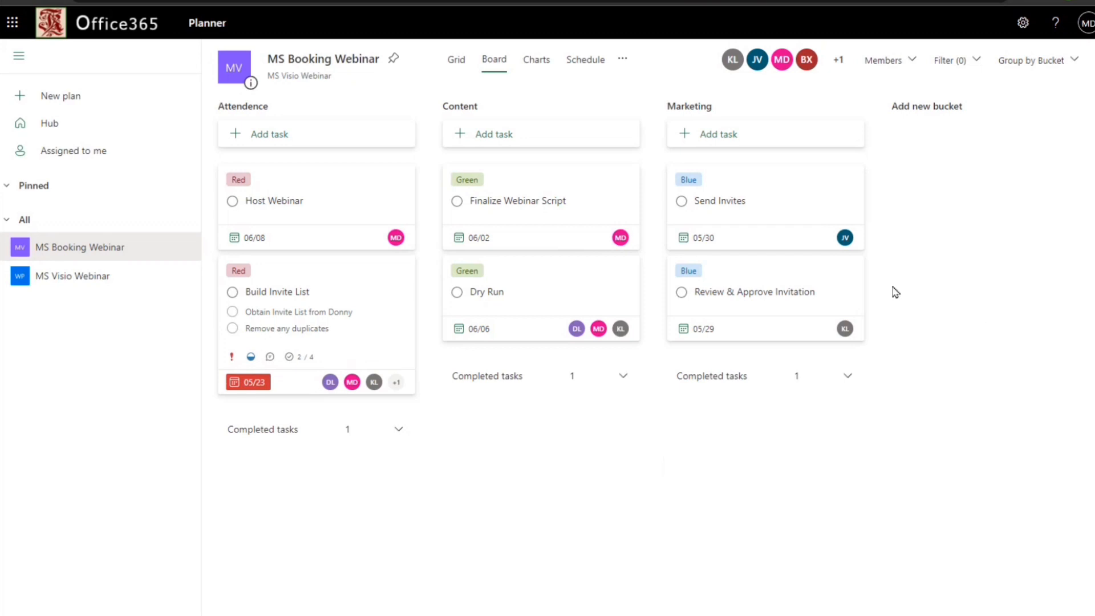
left_click(847, 376)
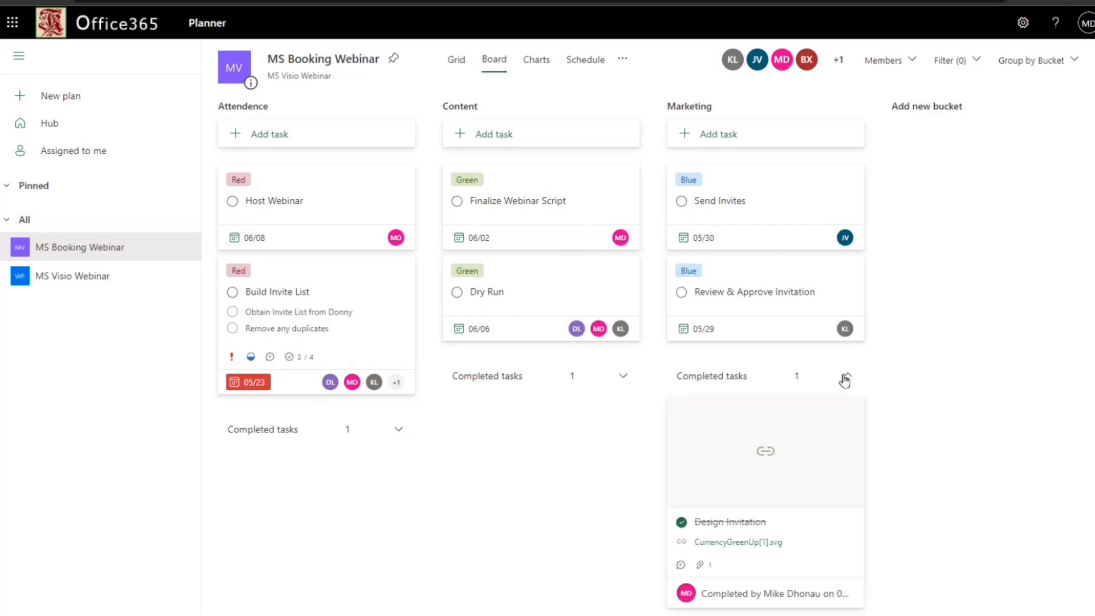
left_click(846, 377)
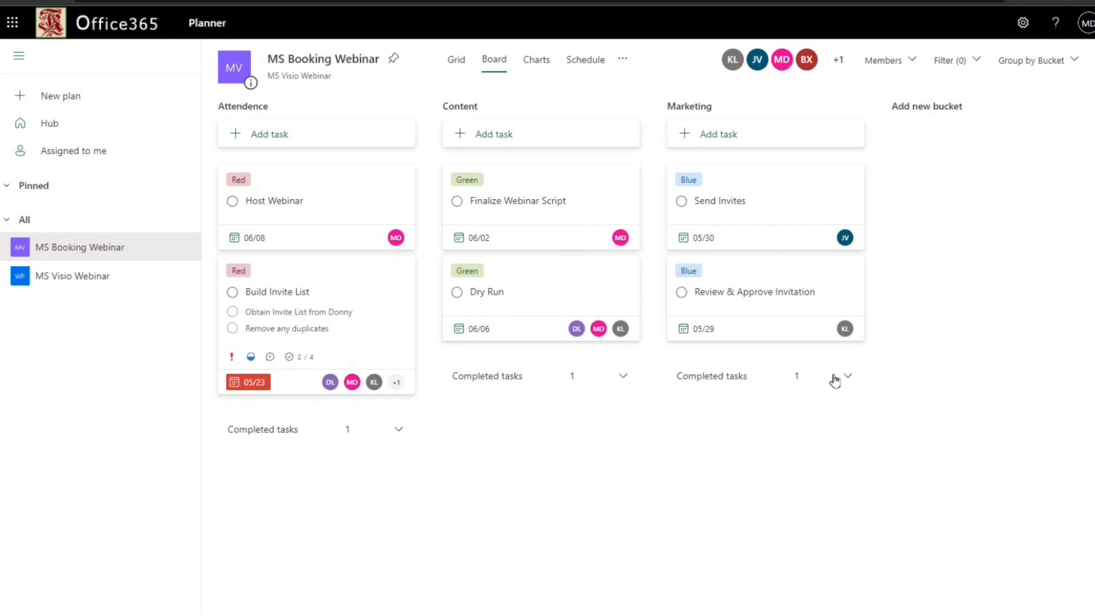
- Review the checklist and the available progress options of the Build Invite List task, leaving its progress as is
left_click(337, 271)
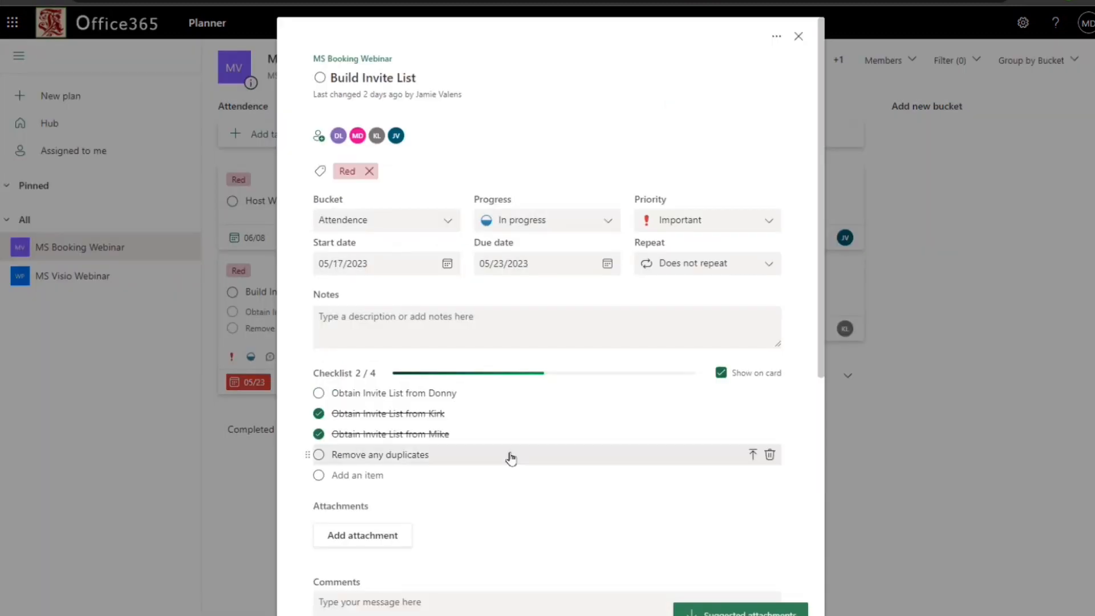
left_click(597, 223)
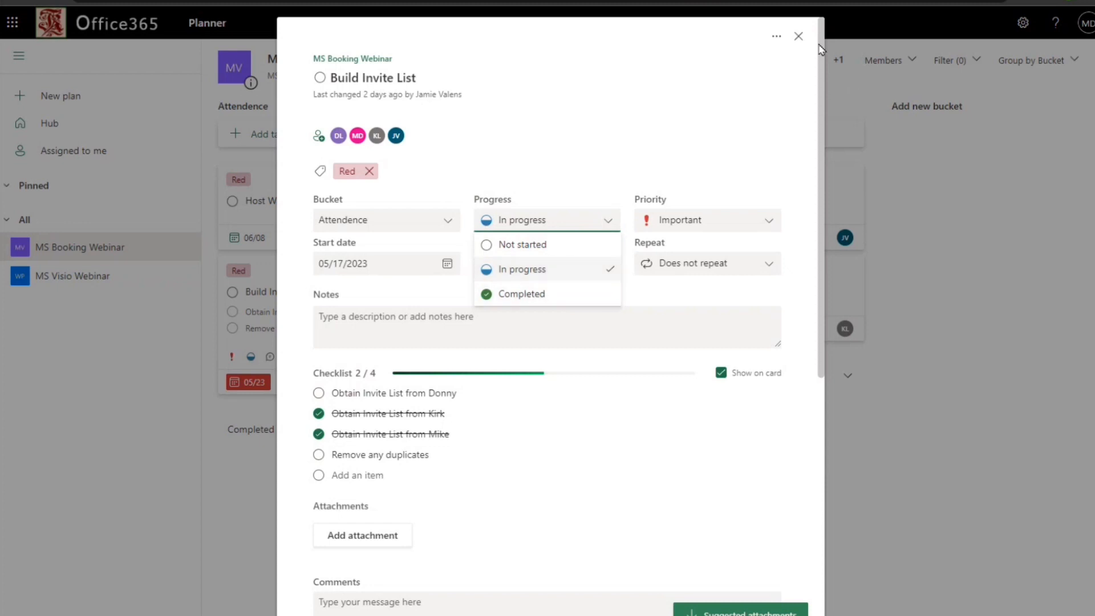
left_click(799, 36)
left_click(799, 35)
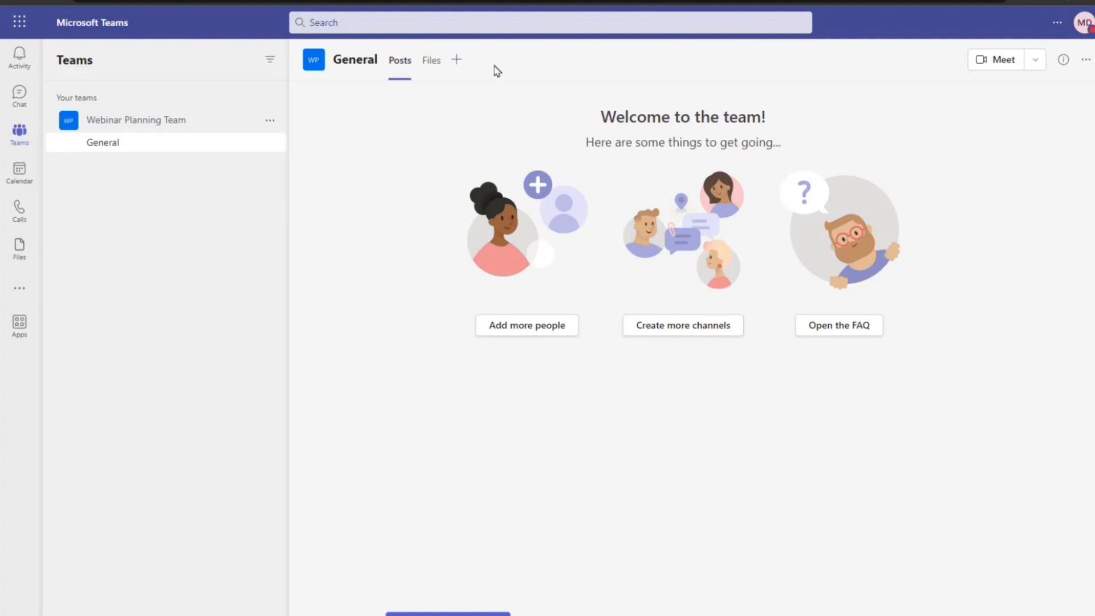
- In the Webinar Planning Team's General channel in Microsoft Teams, search for "plann" and choose Tasks by Planner and To Do as a new tab
left_click(458, 62)
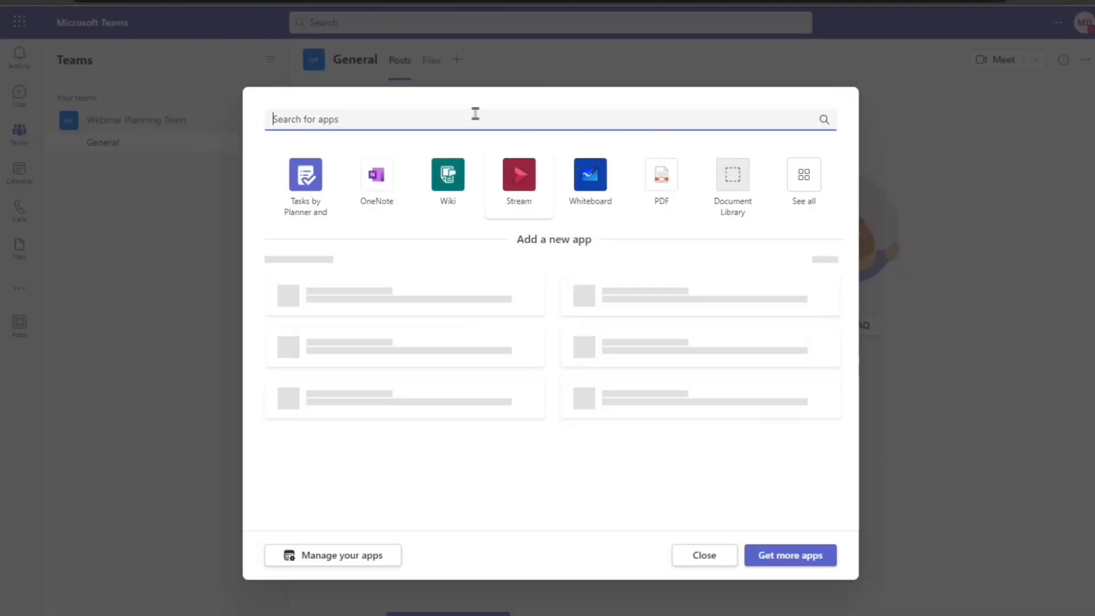
type("plann")
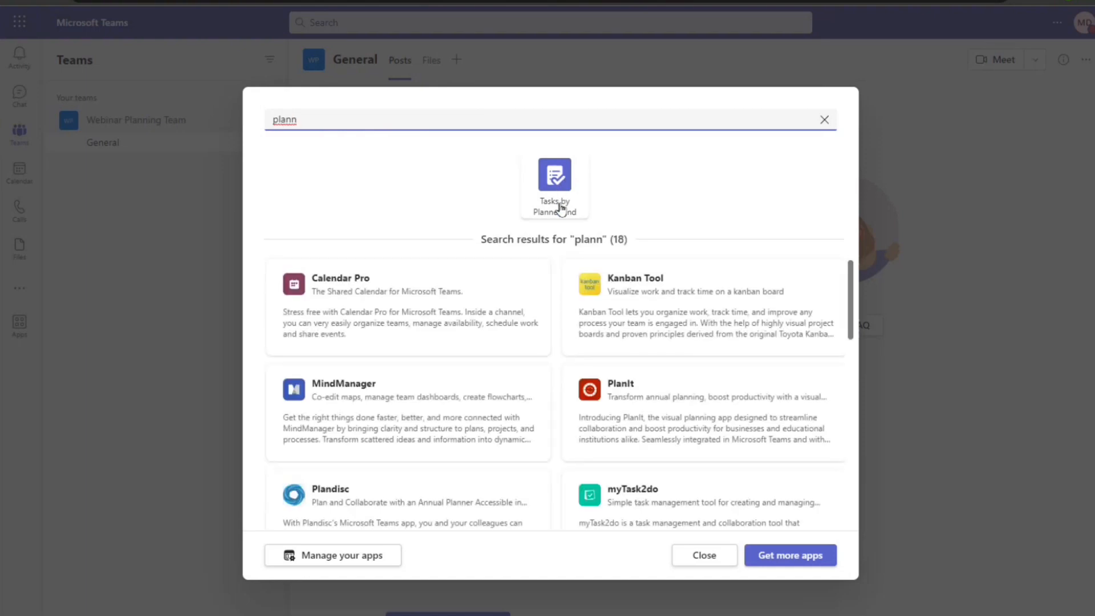
left_click(561, 209)
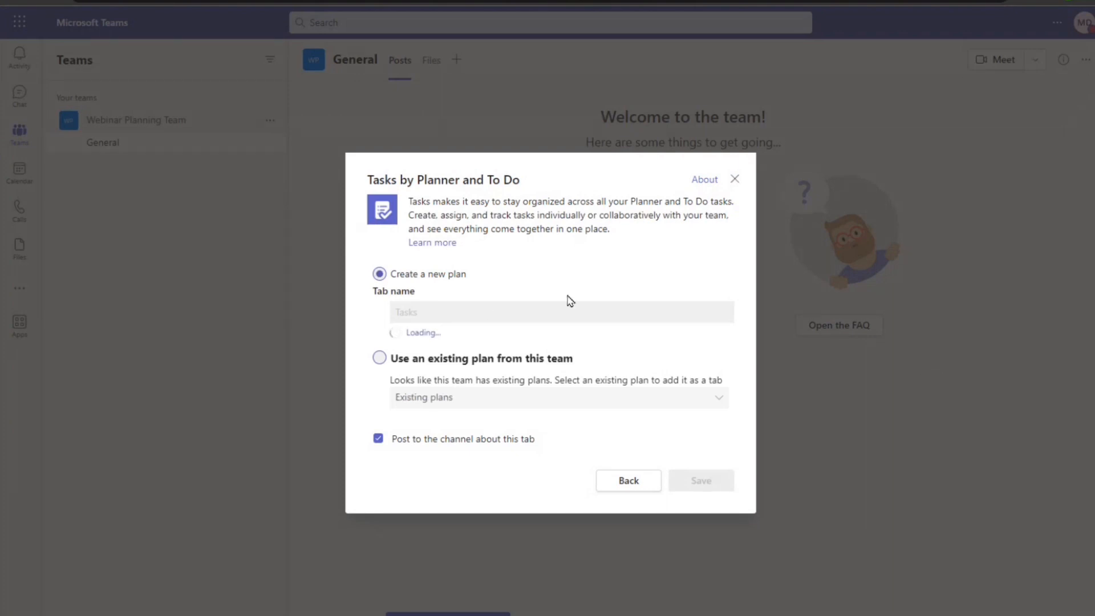
- Link the new channel tab to the team's existing MS Visio Webinar plan and save it
left_click(478, 310)
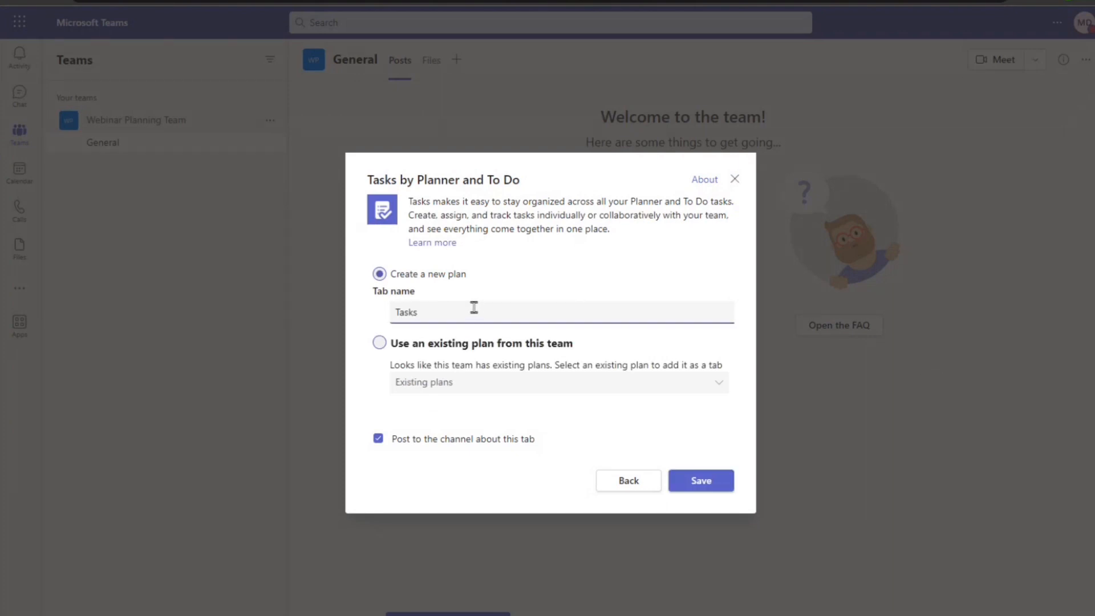
left_click(473, 345)
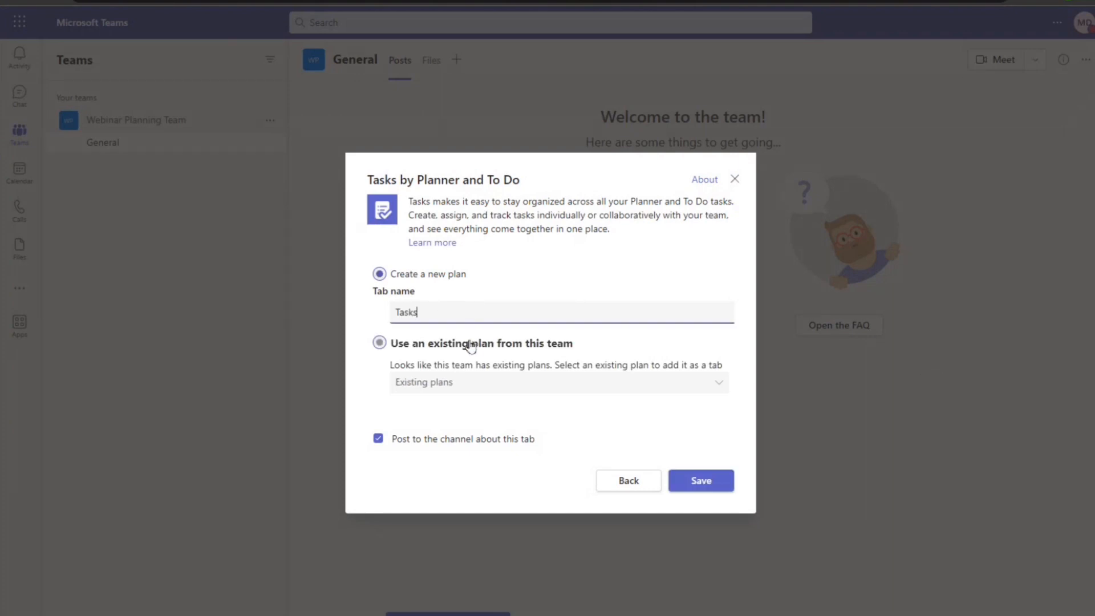
left_click(699, 385)
left_click(577, 361)
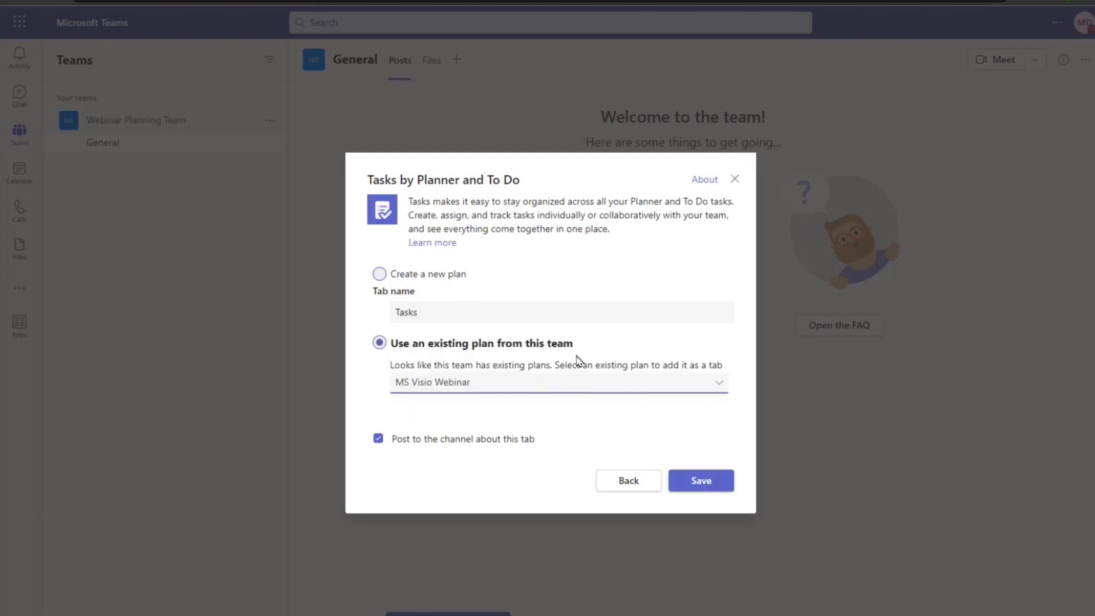
left_click(699, 490)
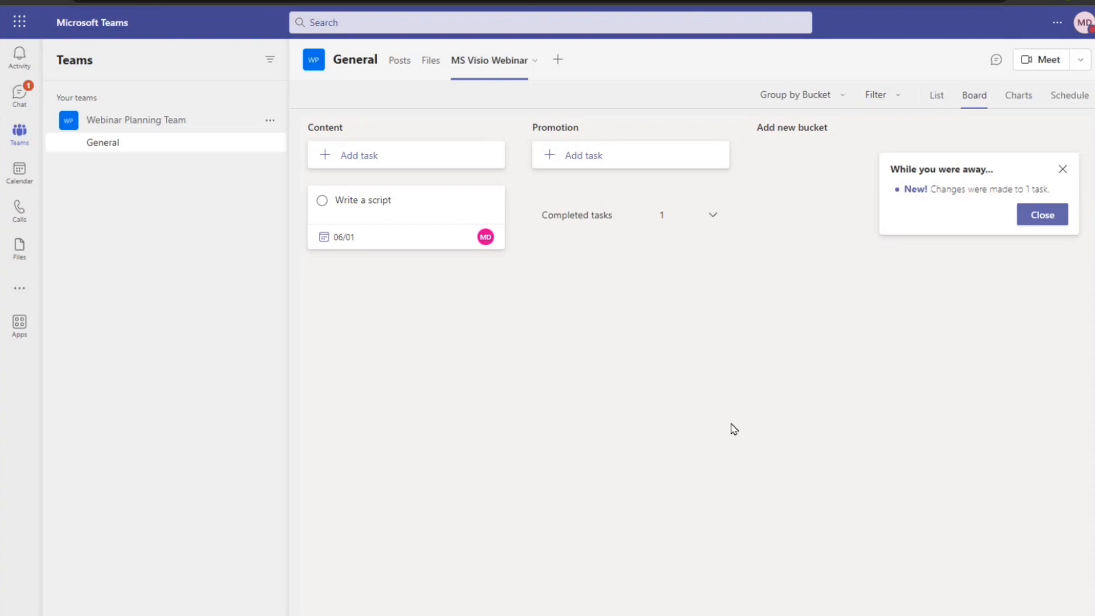
- Dismiss the change notice and view the MS Visio Webinar plan's charts and monthly schedule
left_click(1043, 214)
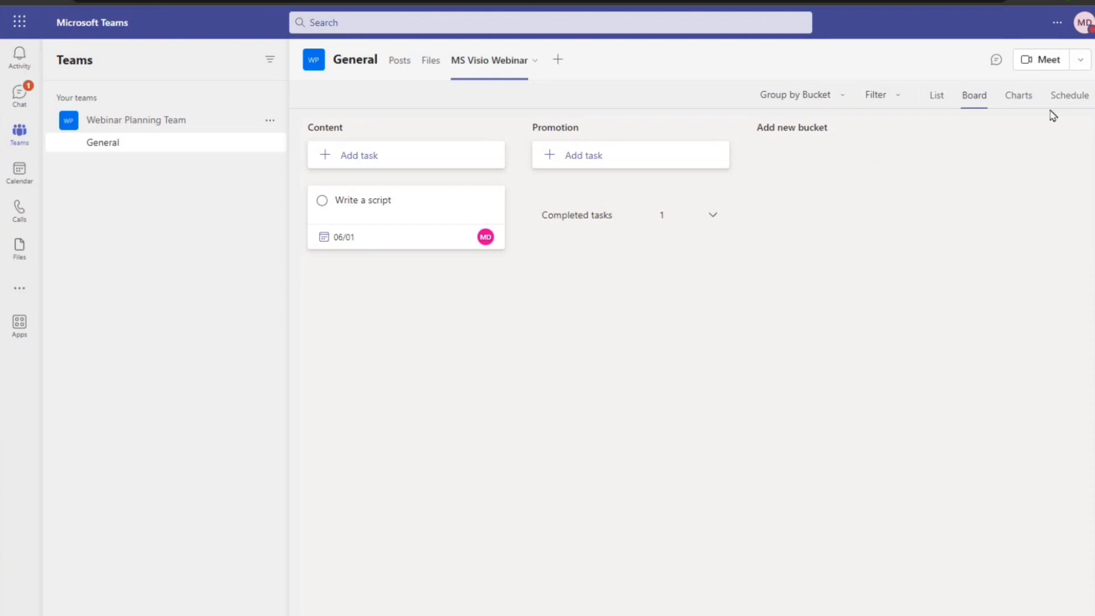
left_click(1014, 101)
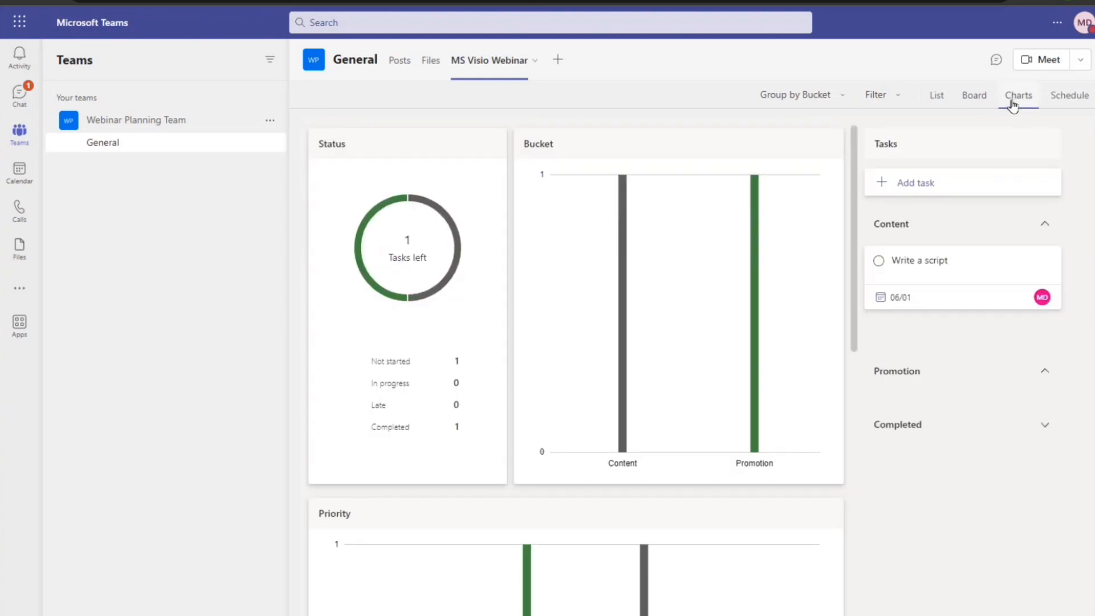
left_click(1072, 97)
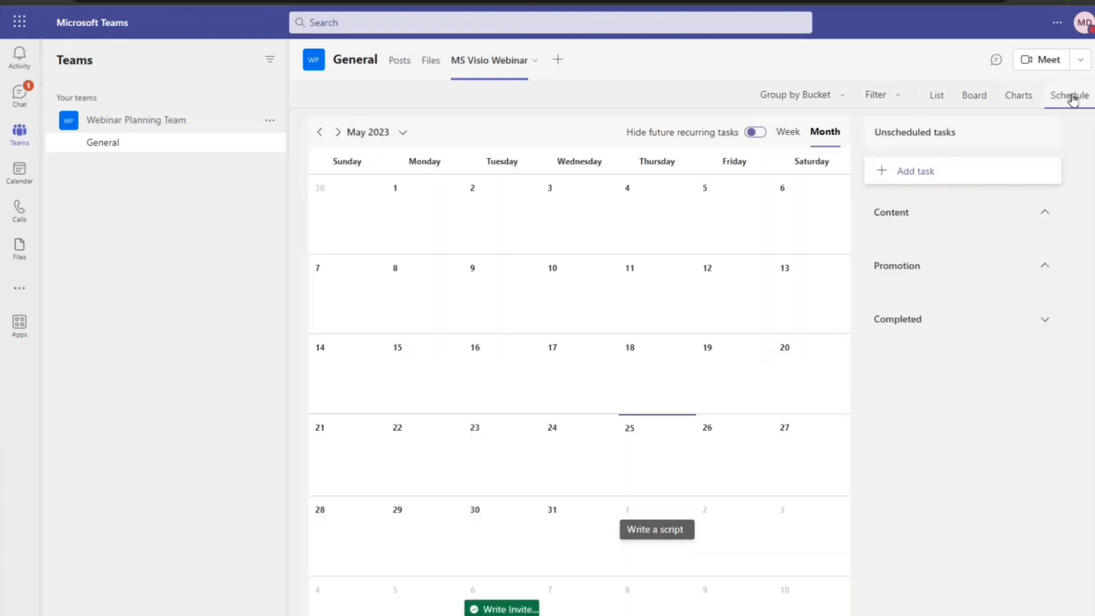